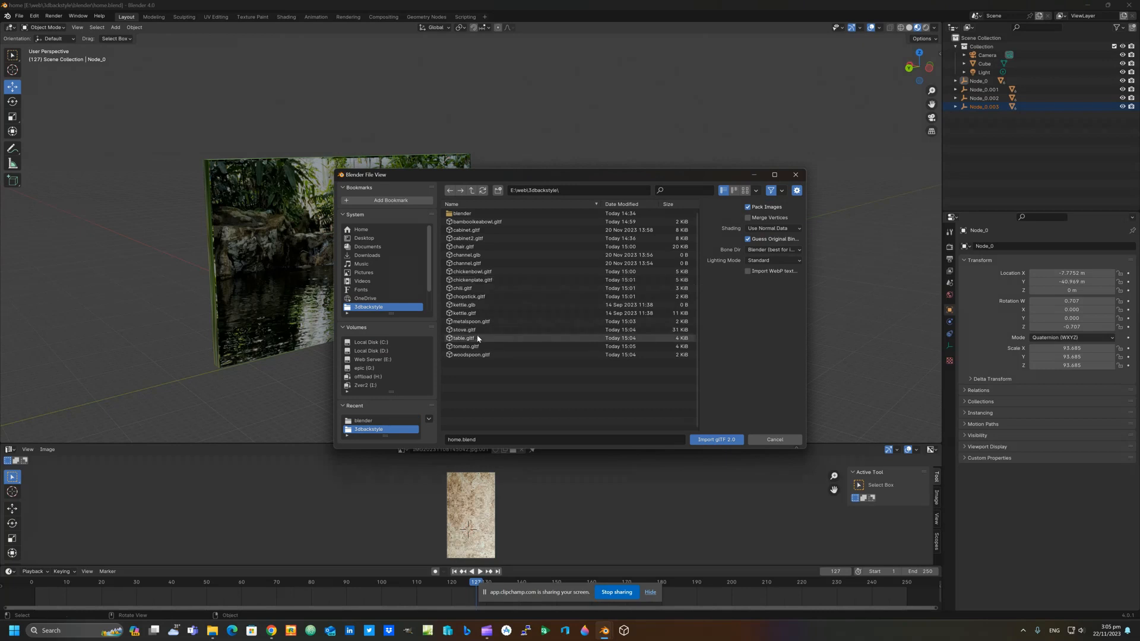
Step: Import the stove.gltf model into the scene
left_click(477, 330)
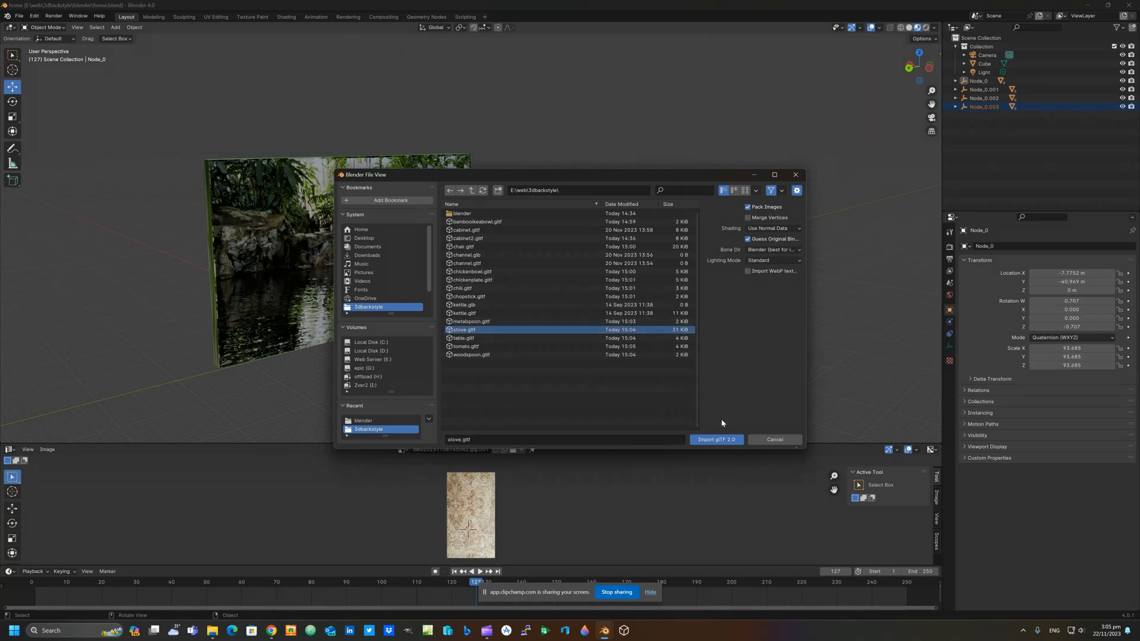
left_click(720, 439)
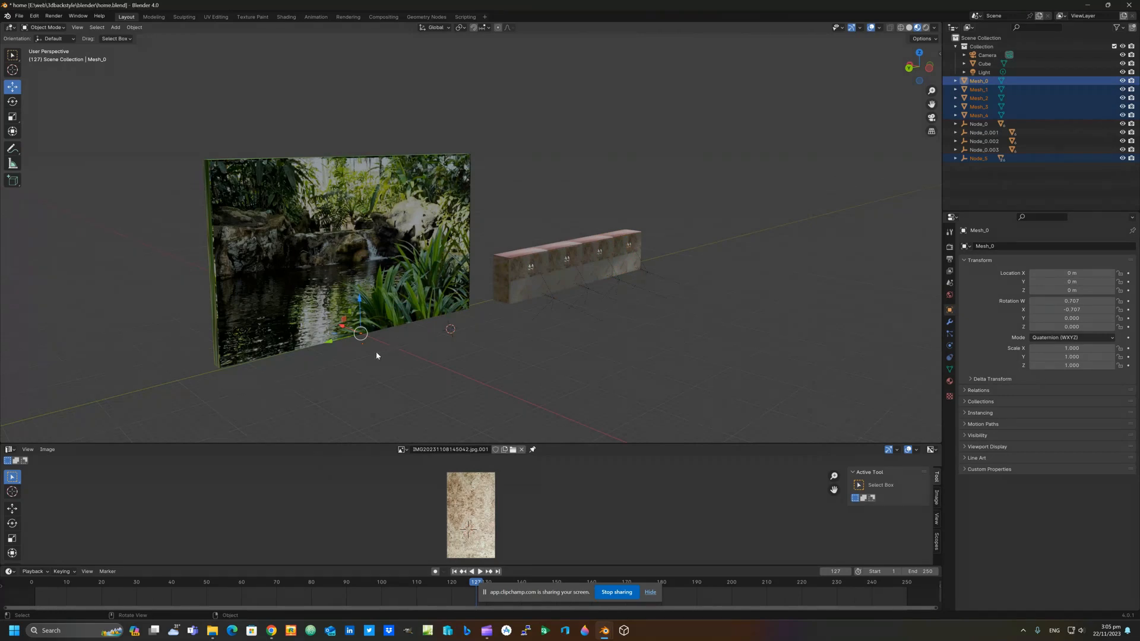
Step: Lower the imported stove and sink unit to about Z 1.1 m and shift it along Y to about -42.5 m
scroll(374, 352, "up", 4)
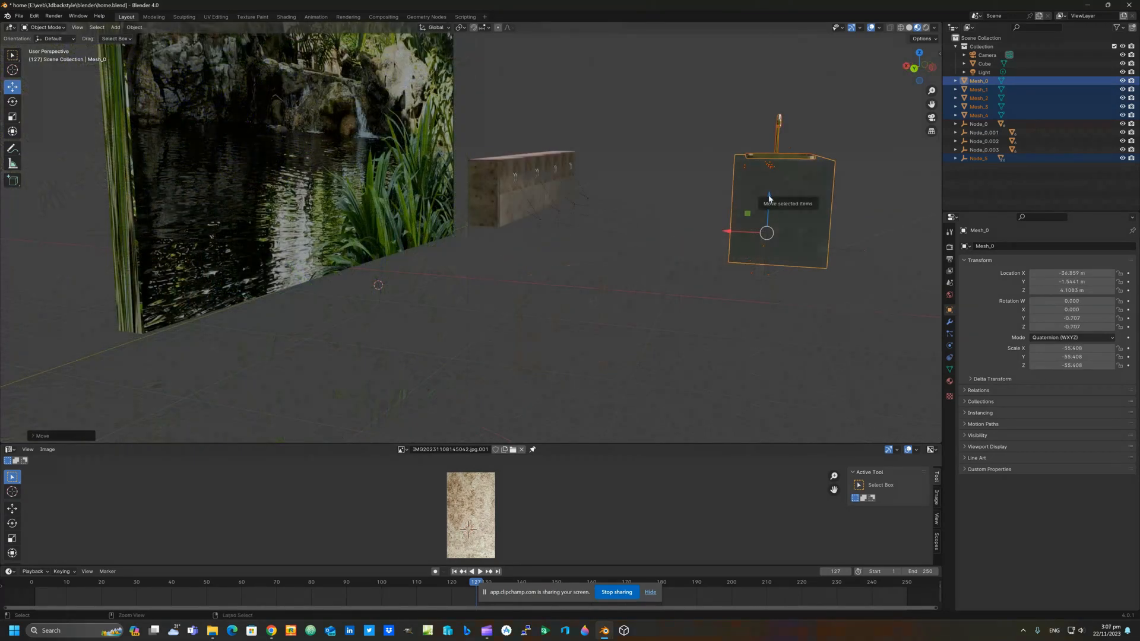
left_click_drag(769, 199, 644, 311)
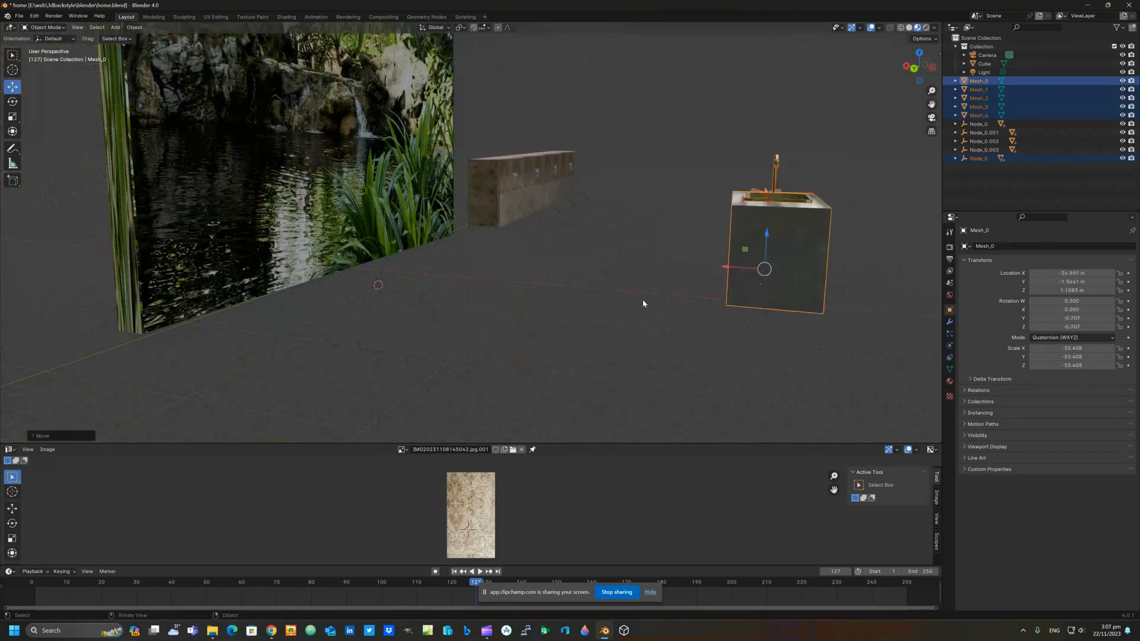
middle_click_drag(643, 303, 614, 304)
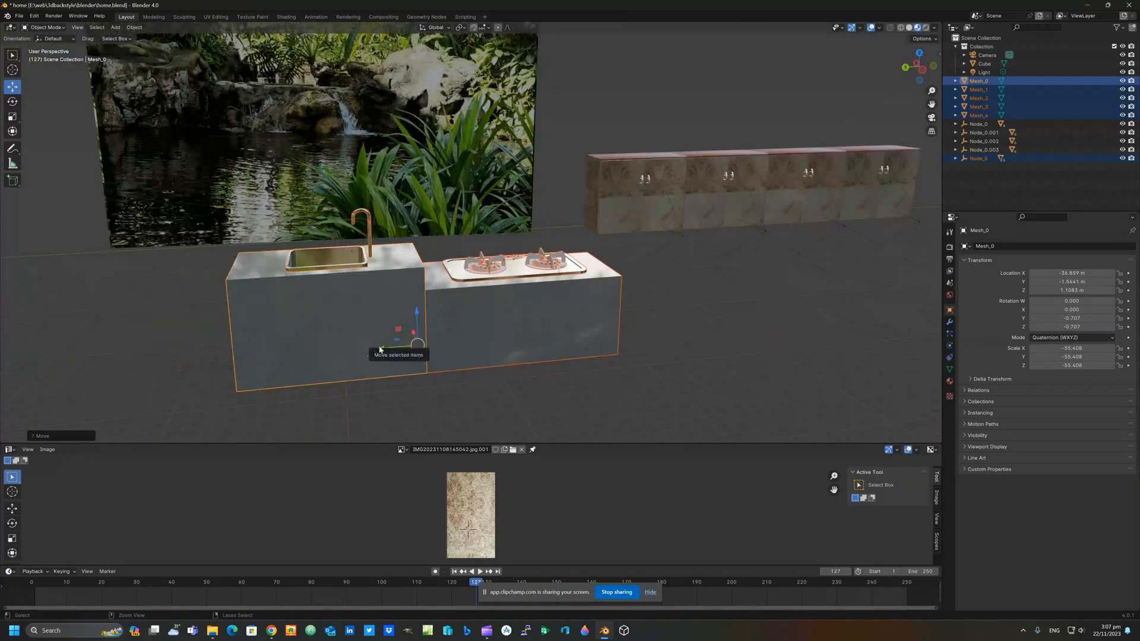
left_click_drag(381, 349, 408, 290)
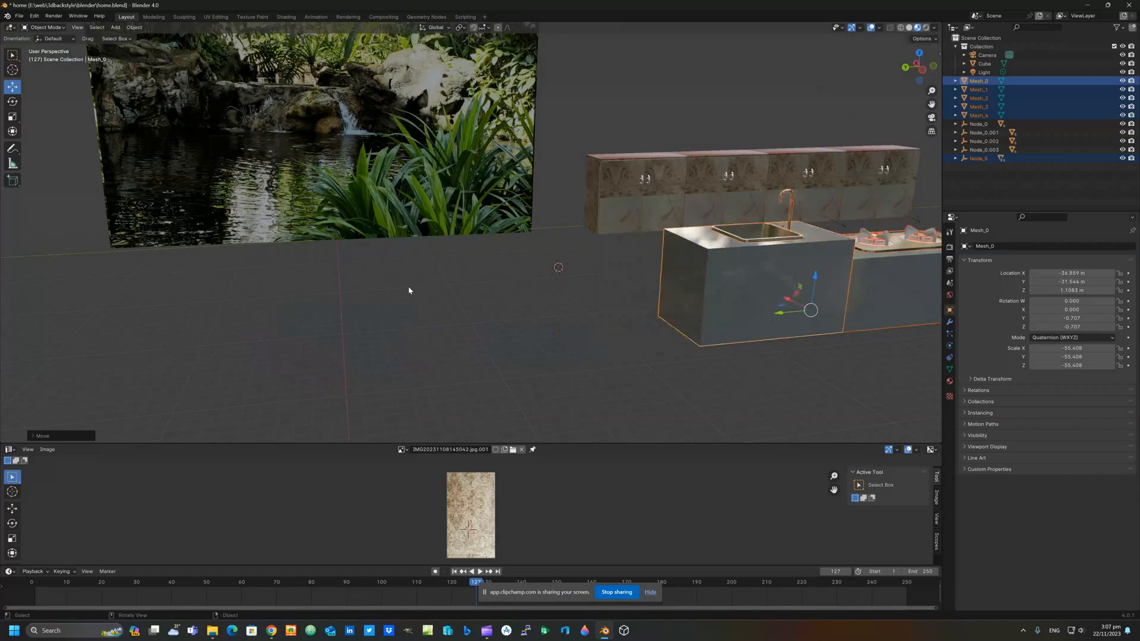
middle_click_drag(489, 299, 443, 297)
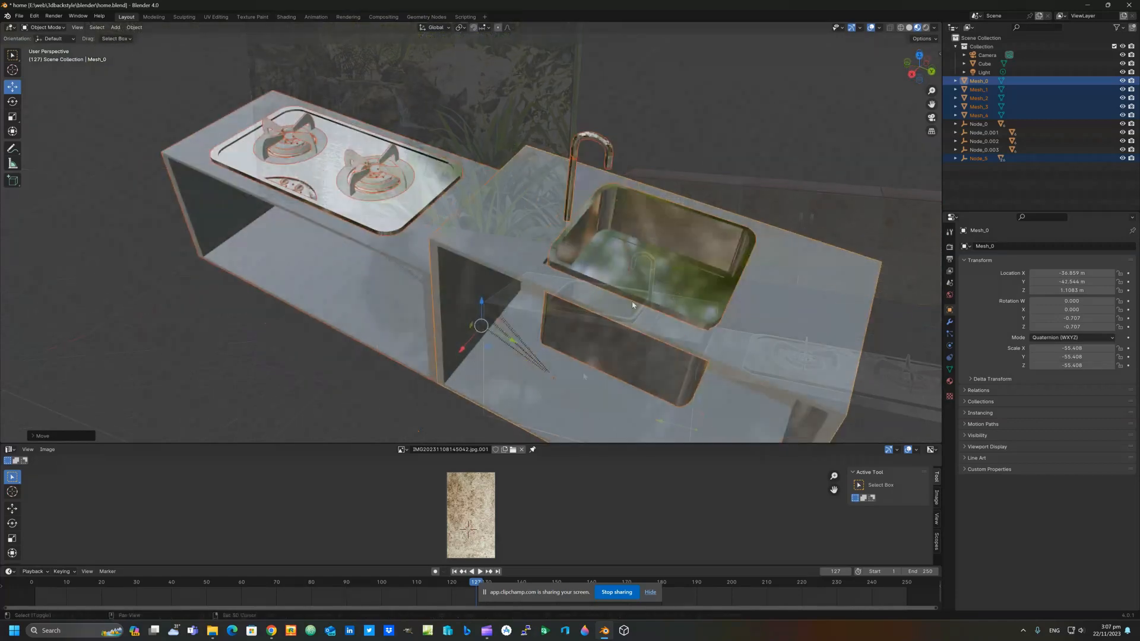
middle_click_drag(633, 306, 599, 317)
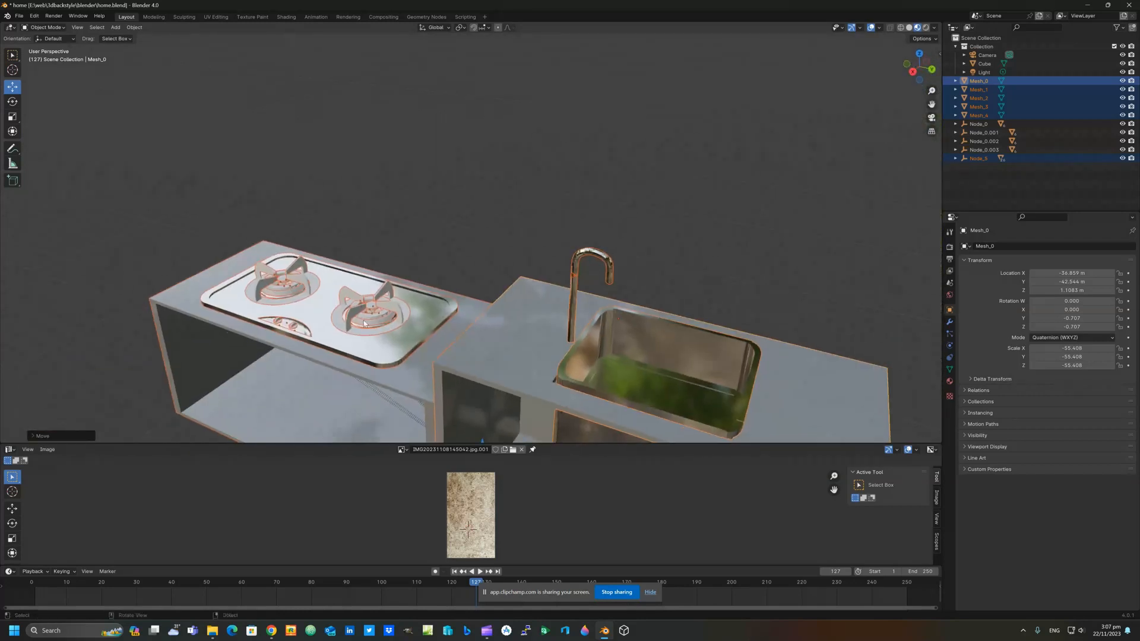
left_click(373, 333)
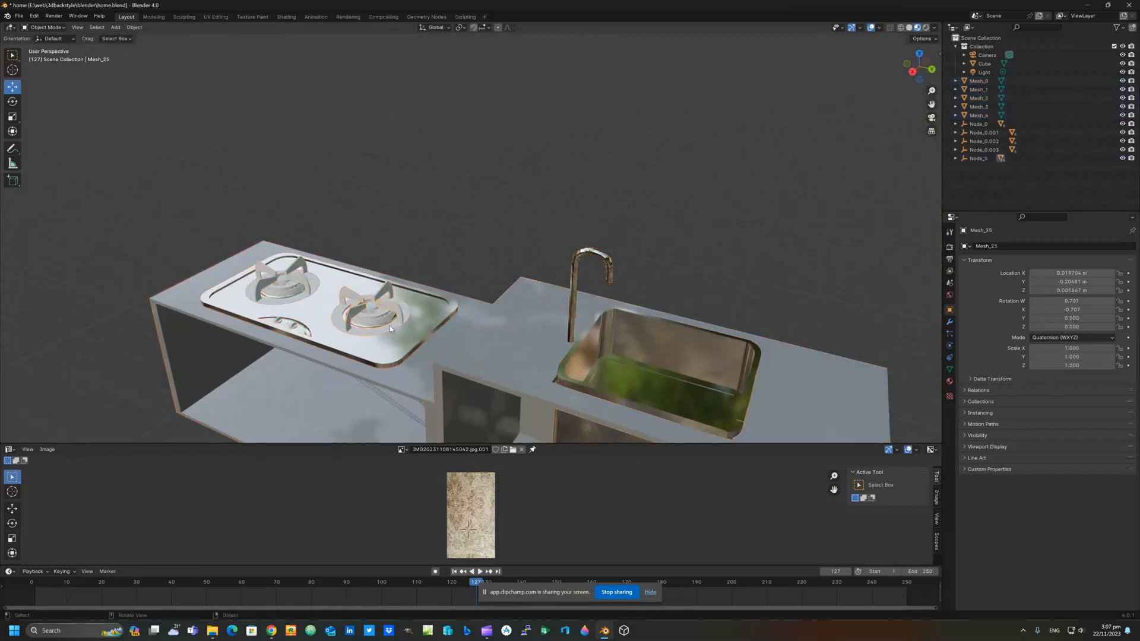
left_click(1016, 392)
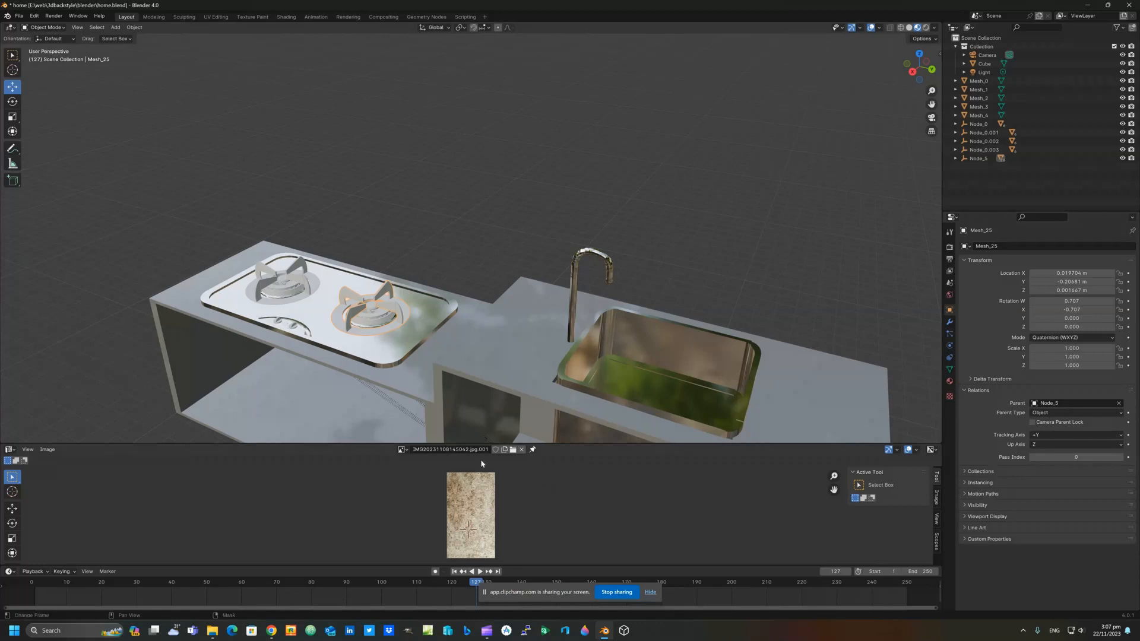
left_click(47, 28)
left_click(58, 45)
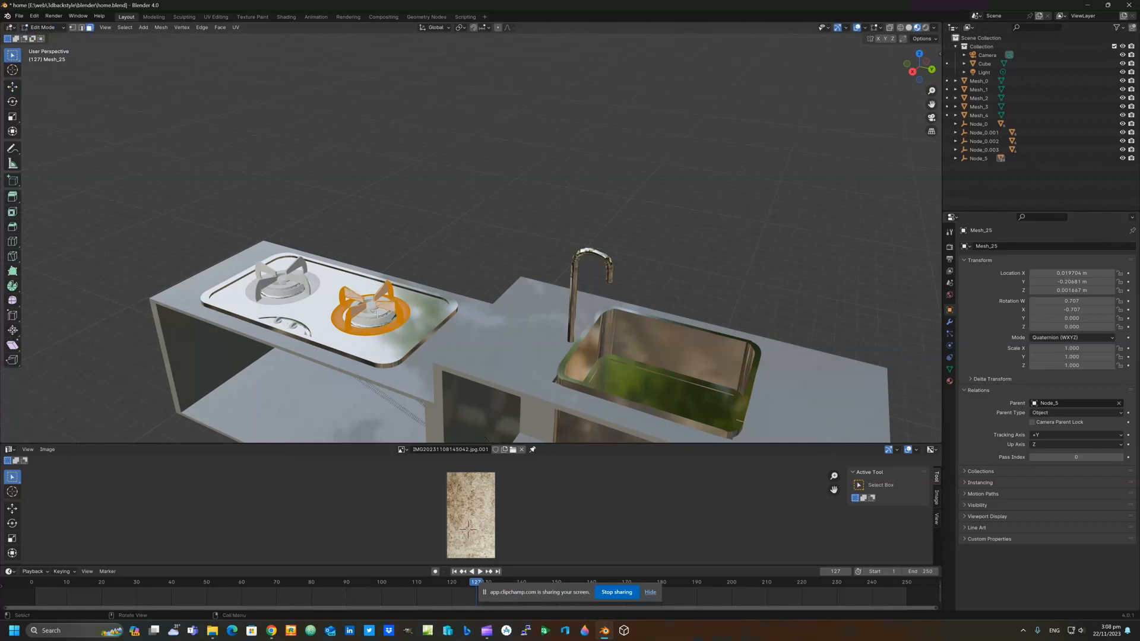
key("alt+a")
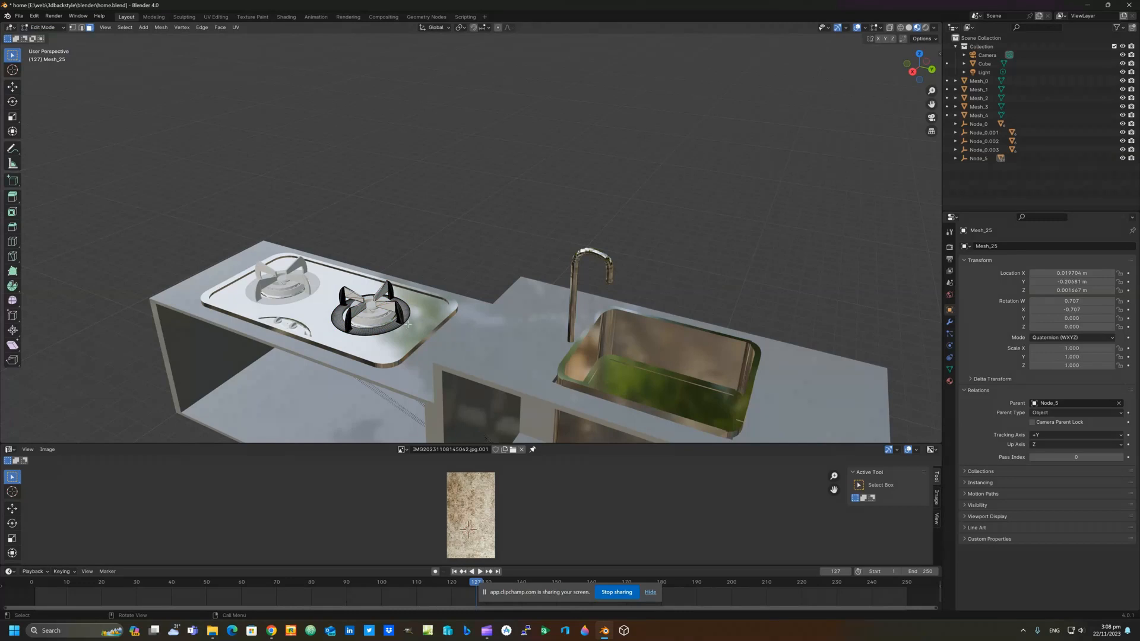
left_click(40, 27)
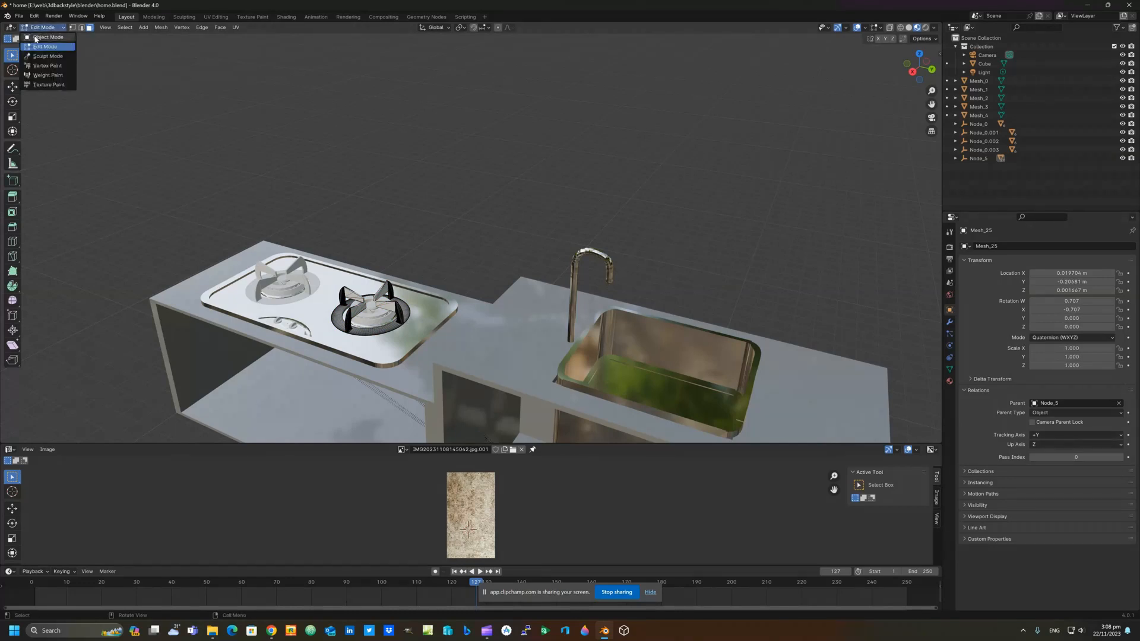
left_click(36, 37)
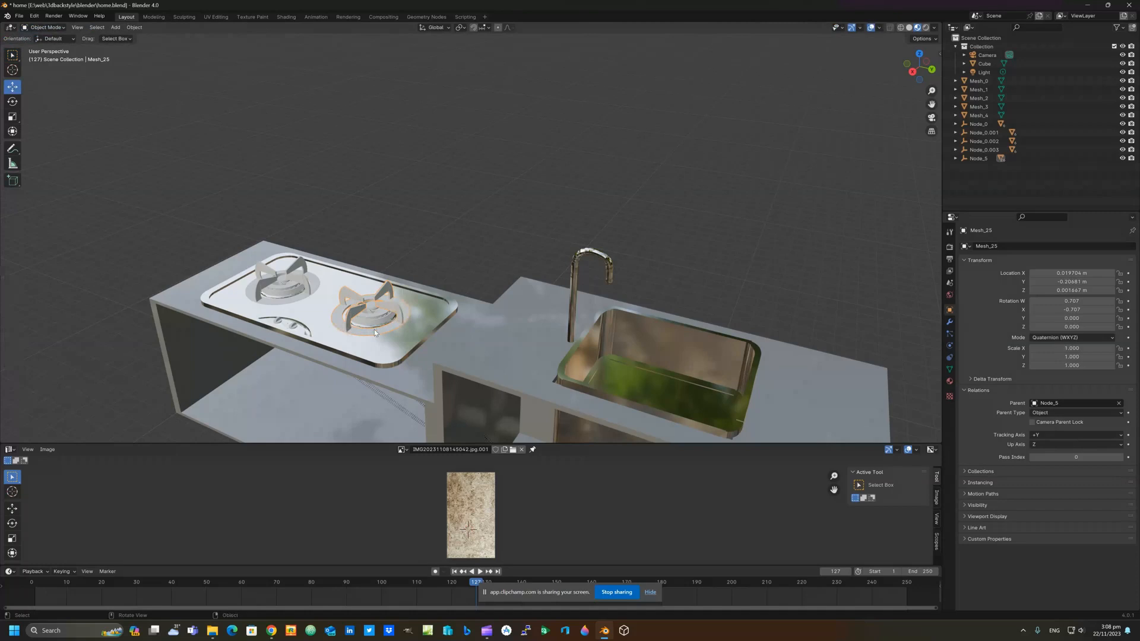
Step: Change the image editor area to the Shader Editor and show the selected burner's material properties
scroll(374, 333, "up", 5)
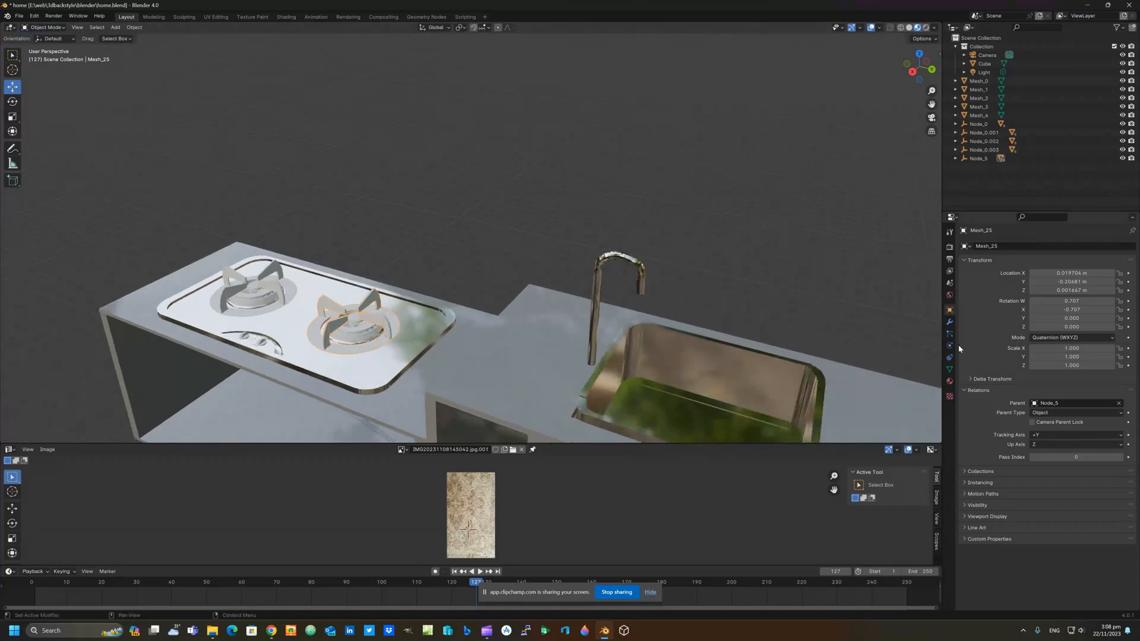
left_click(9, 450)
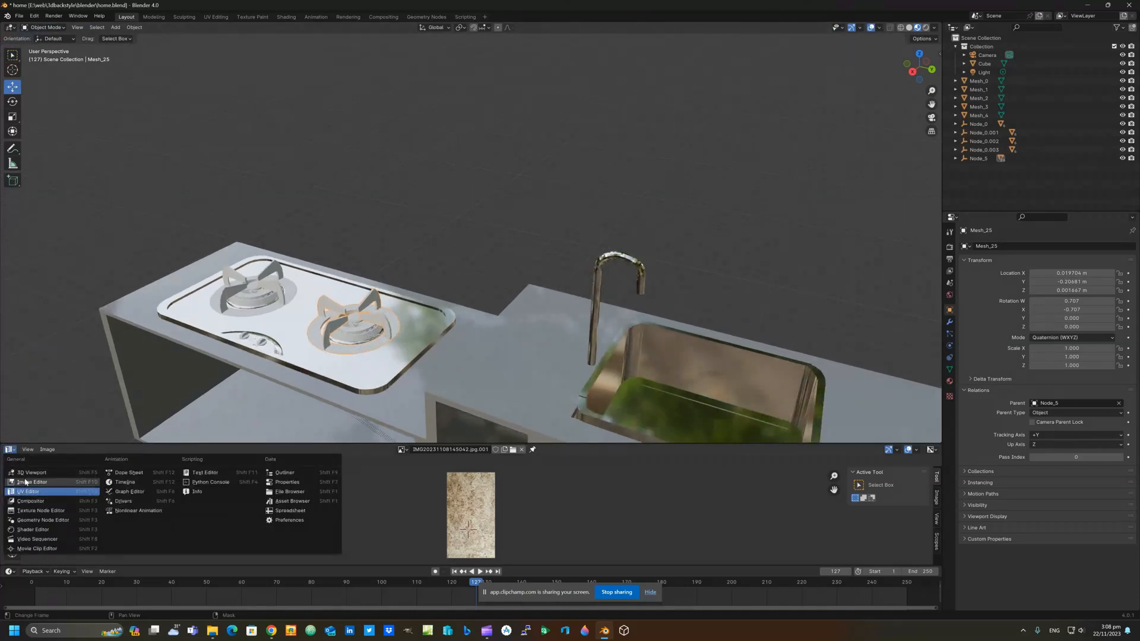
left_click(30, 530)
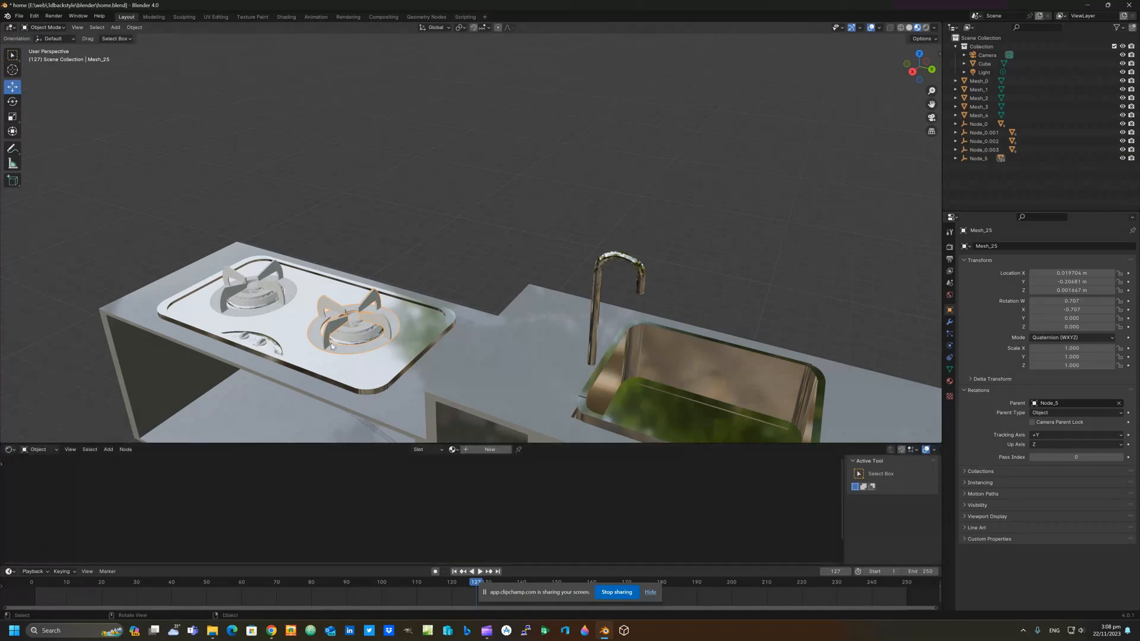
left_click(949, 382)
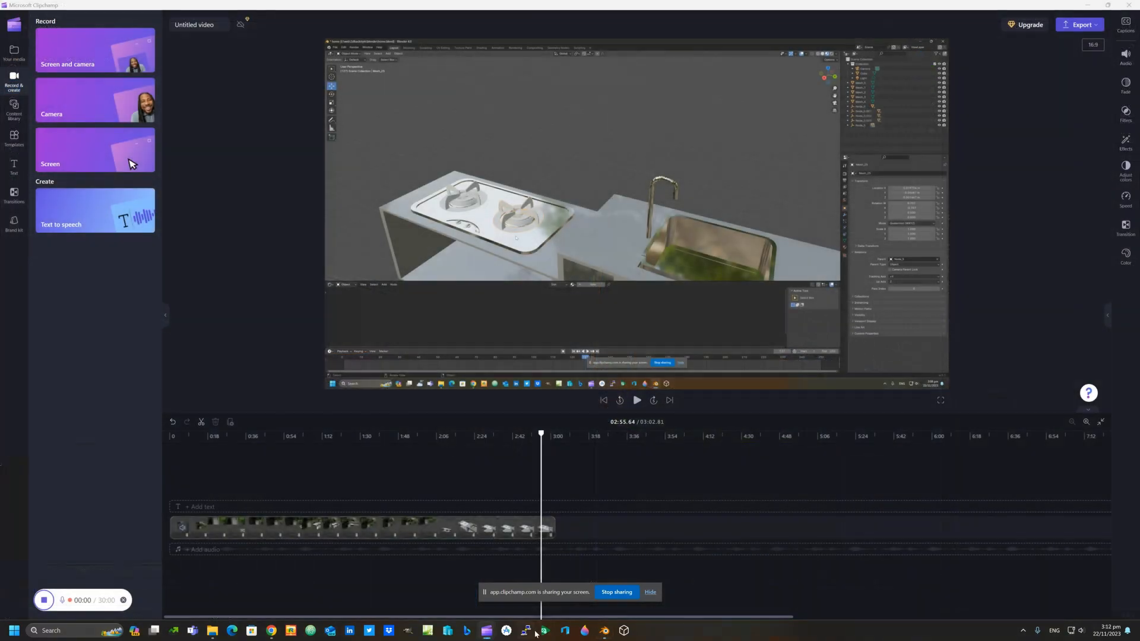
Step: Switch back to Blender and give the pan support of the burner nearest the sink a new material with a black base color
left_click(606, 632)
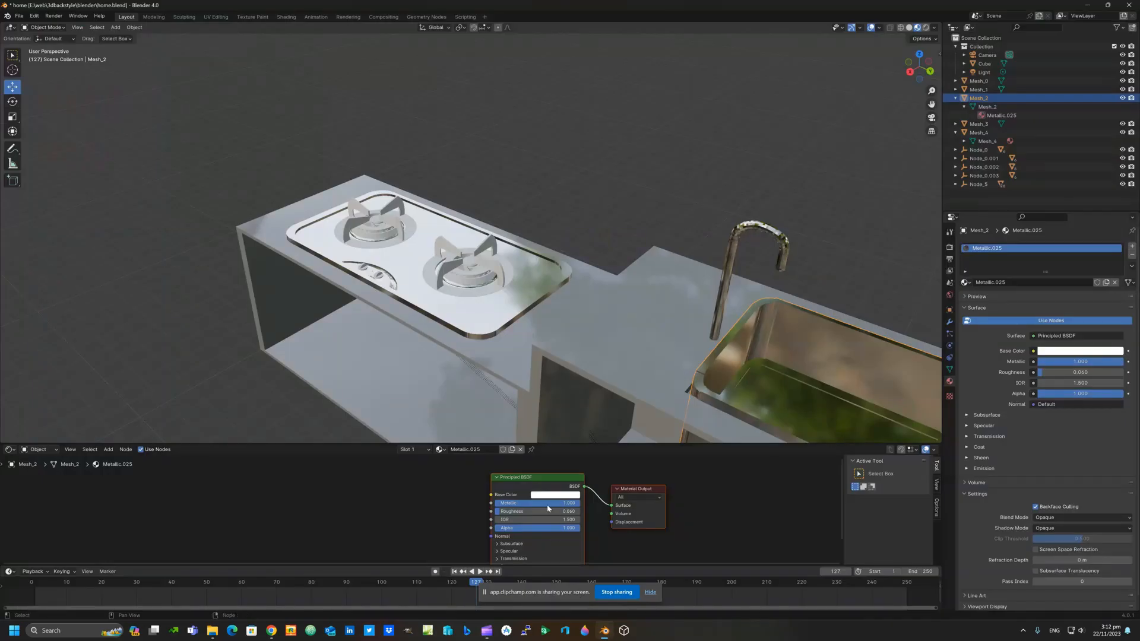
left_click(465, 291)
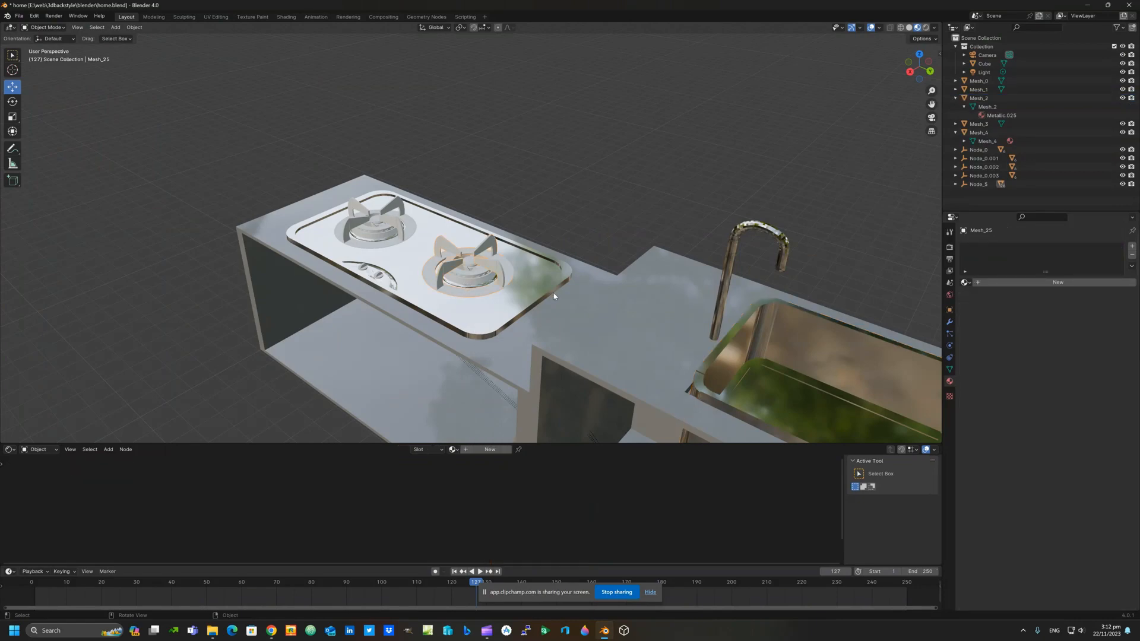
left_click(1034, 283)
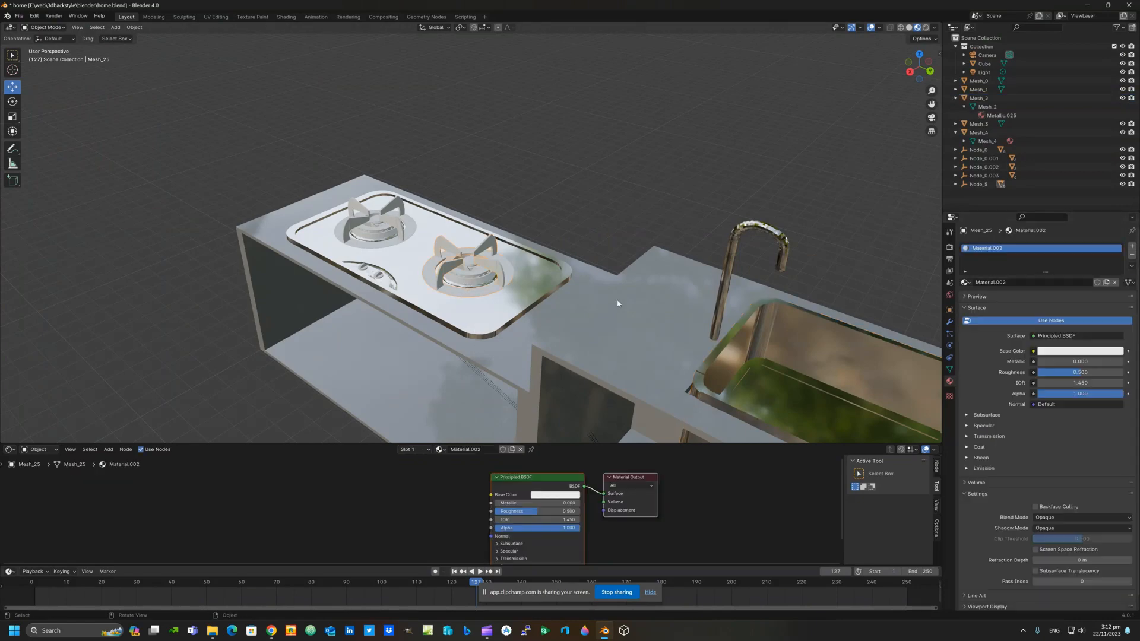
left_click(554, 495)
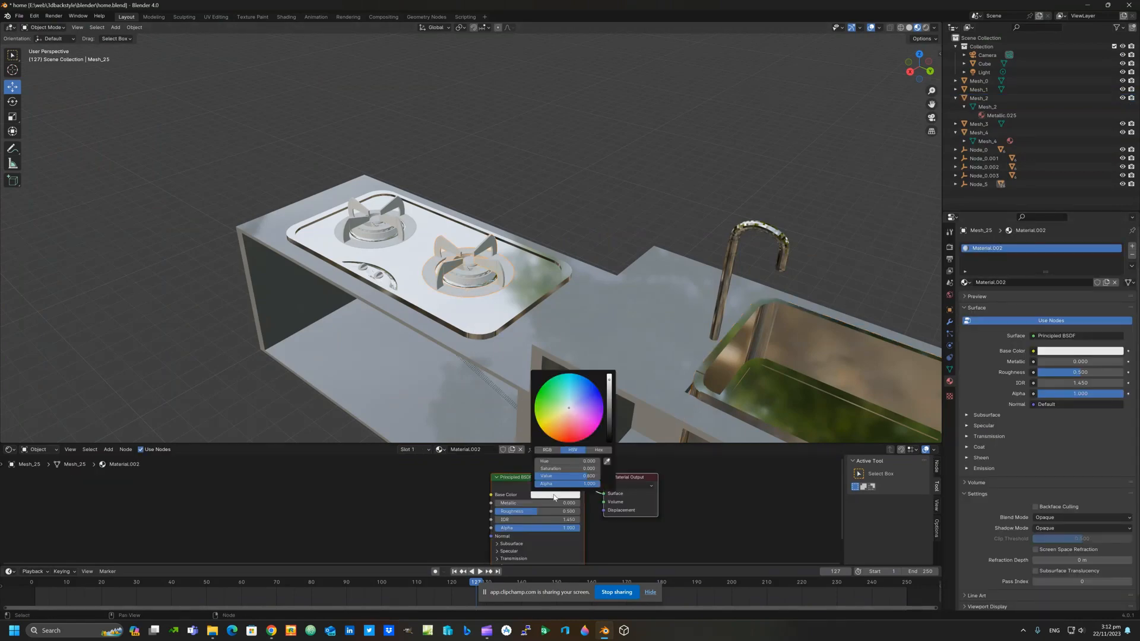
left_click(609, 442)
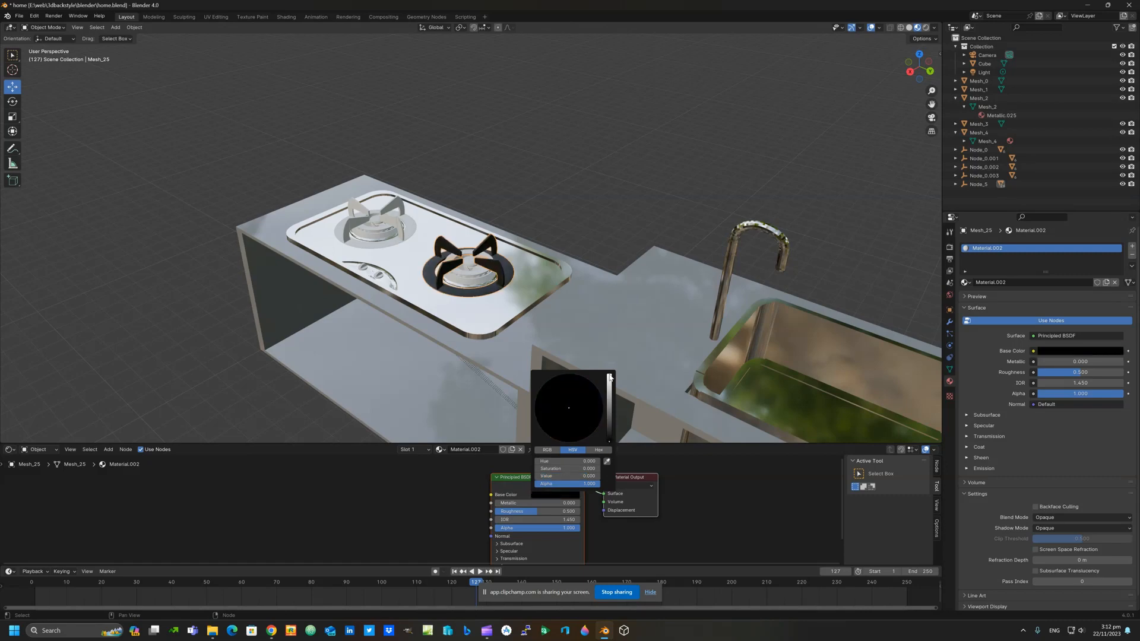
Step: Add a new material to the lower outer ring of the burner nearest the sink and darken its base color to black
left_click(481, 287)
left_click(985, 283)
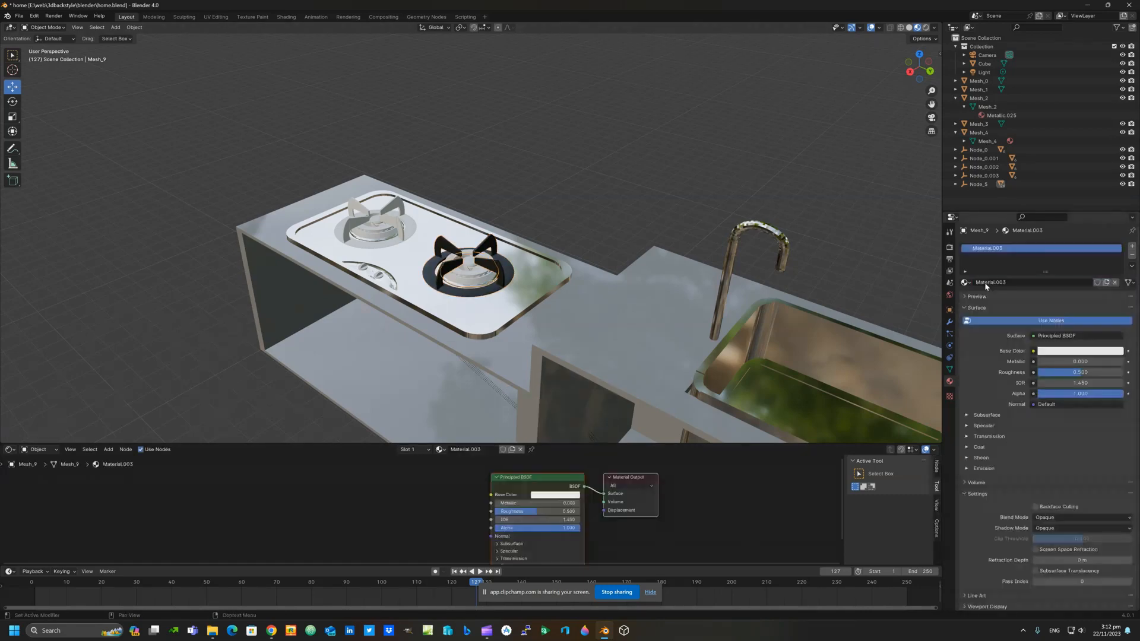
left_click(554, 495)
left_click(556, 430)
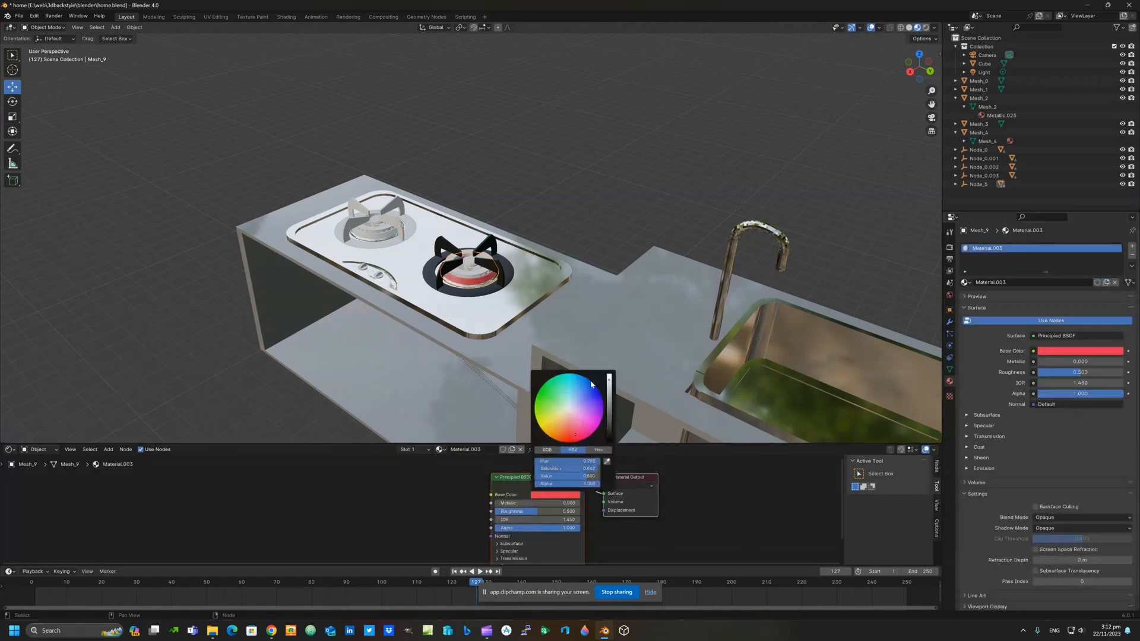
left_click_drag(611, 432, 611, 442)
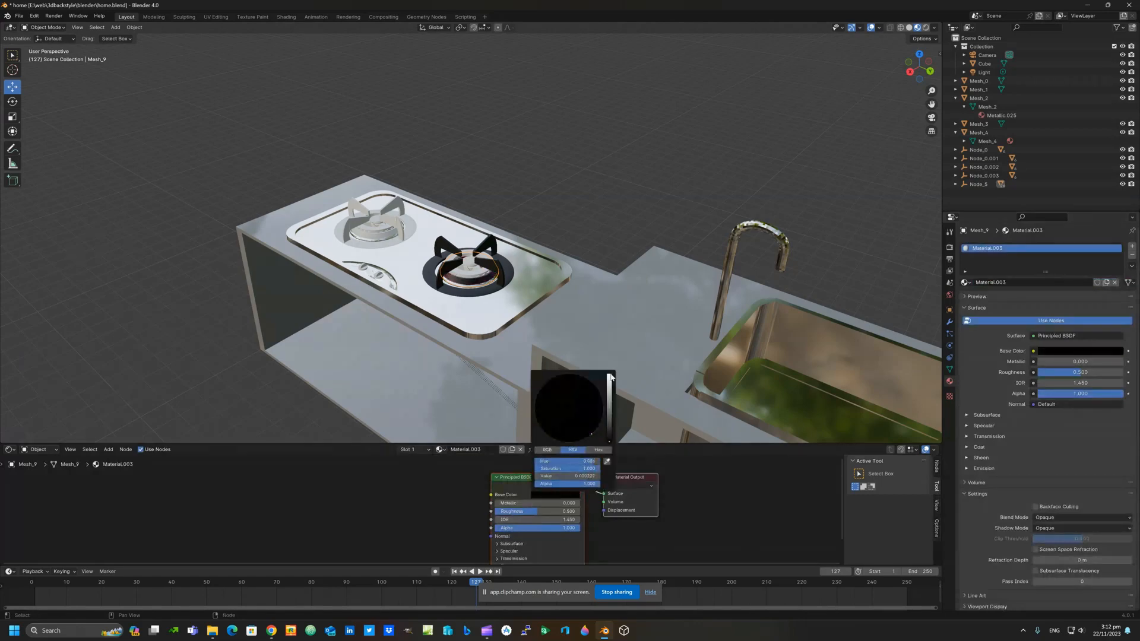
Step: Add a new material with a black base color to the upper ring of the burner nearest the sink
left_click(476, 273)
left_click(984, 282)
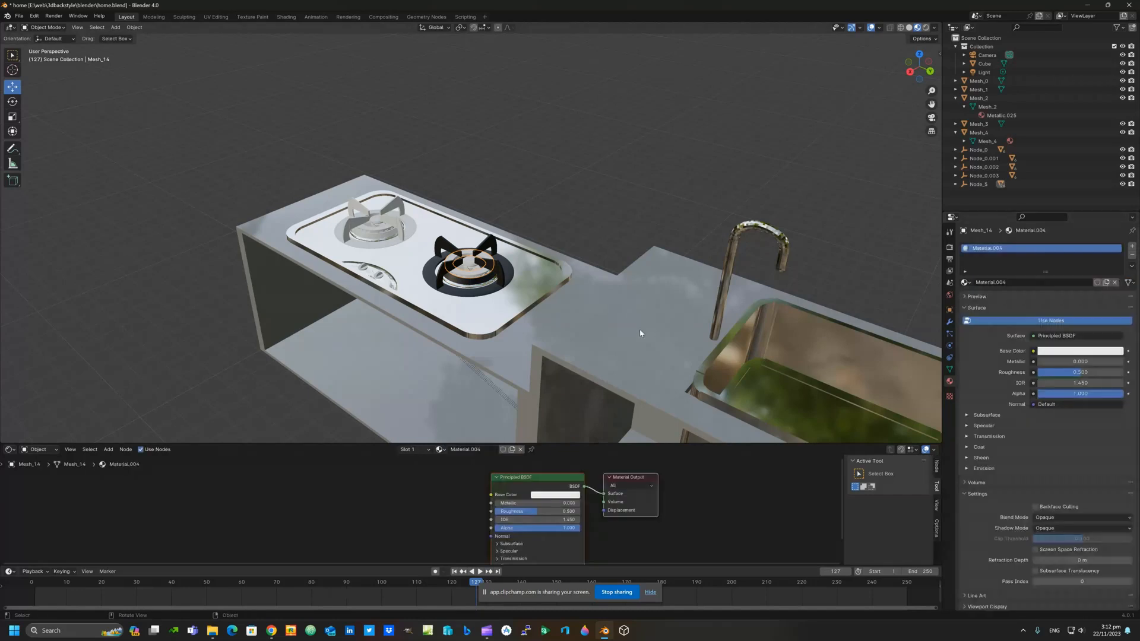
left_click(565, 494)
left_click(558, 495)
left_click_drag(608, 432, 608, 443)
Step: Give the center cap of the burner nearest the sink a new material with a black base color
left_click(471, 263)
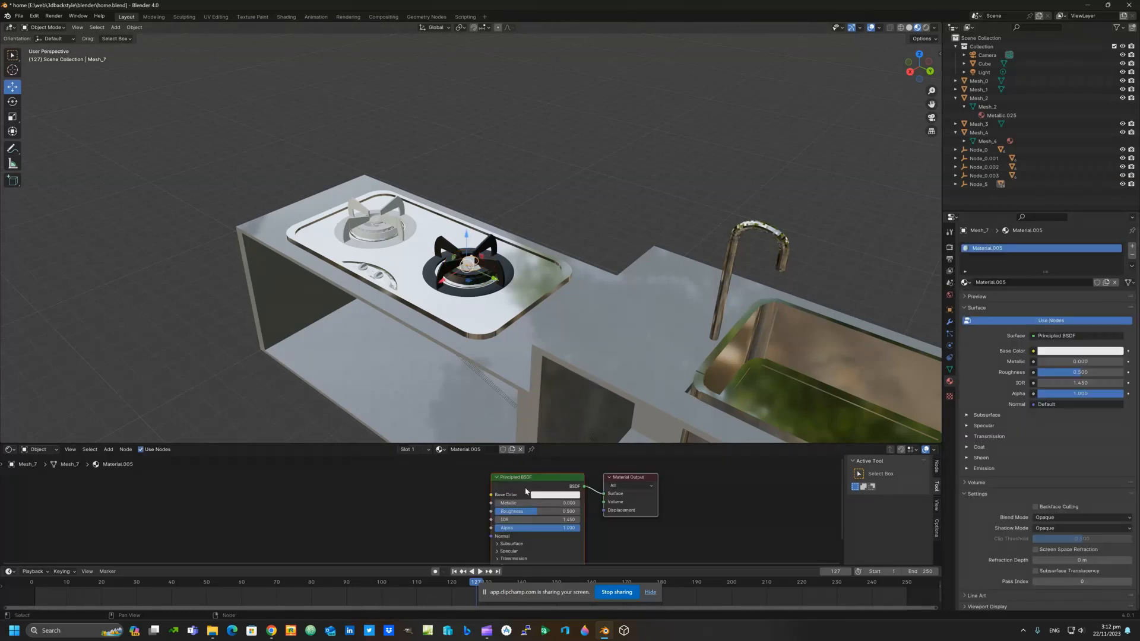
left_click(544, 498)
left_click(610, 442)
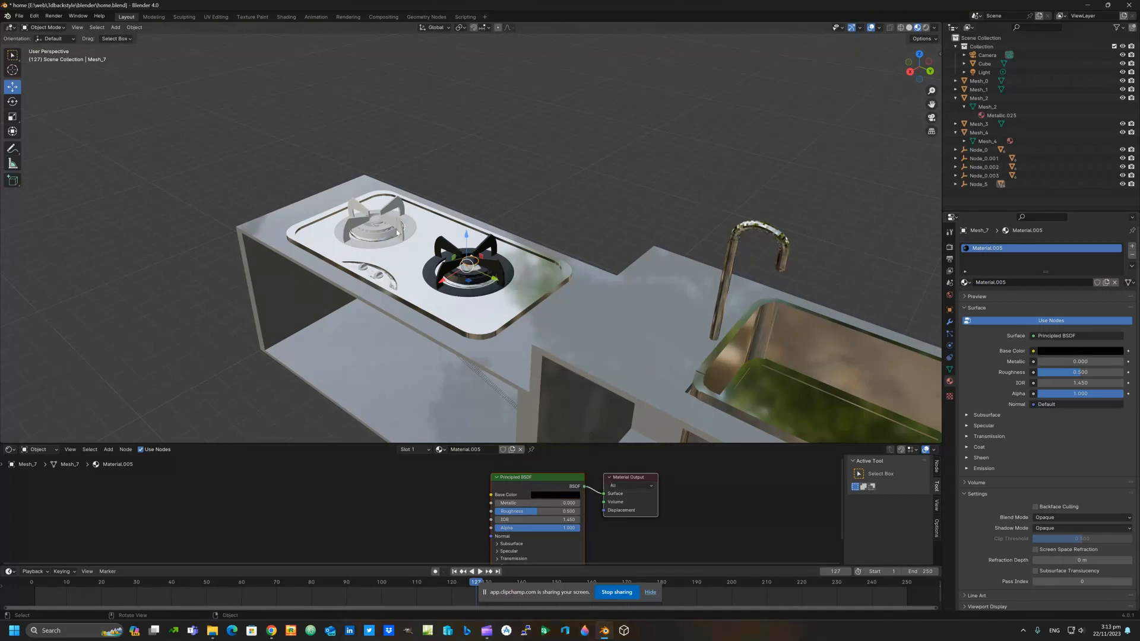
Step: Give the pan support of the burner farther from the sink a new material with a black base color
left_click(390, 240)
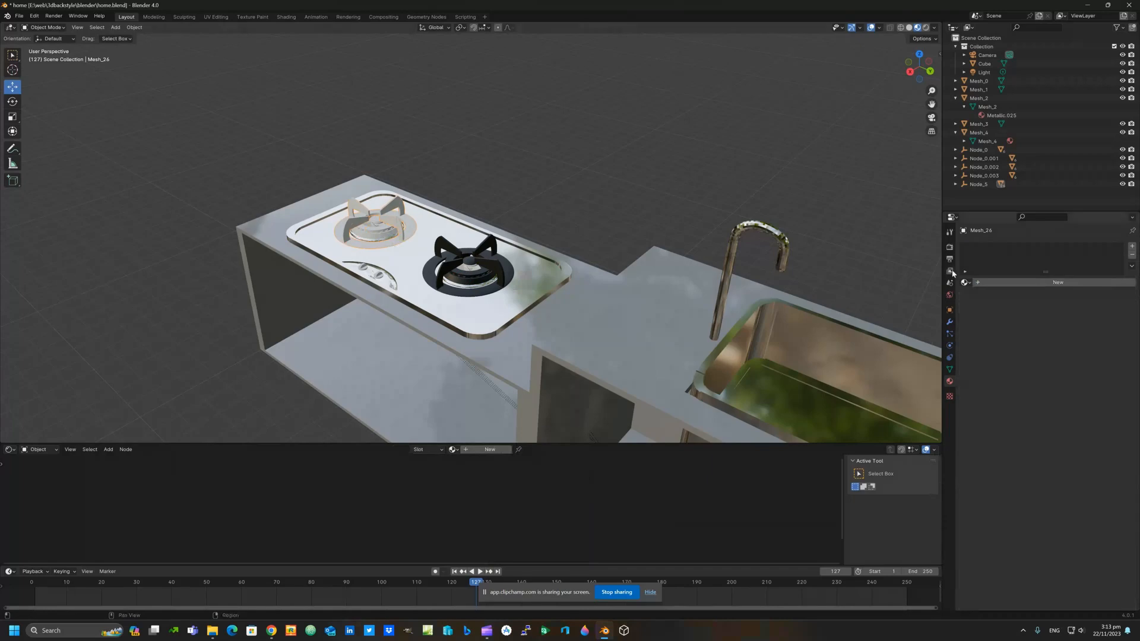
left_click(992, 288)
left_click(544, 495)
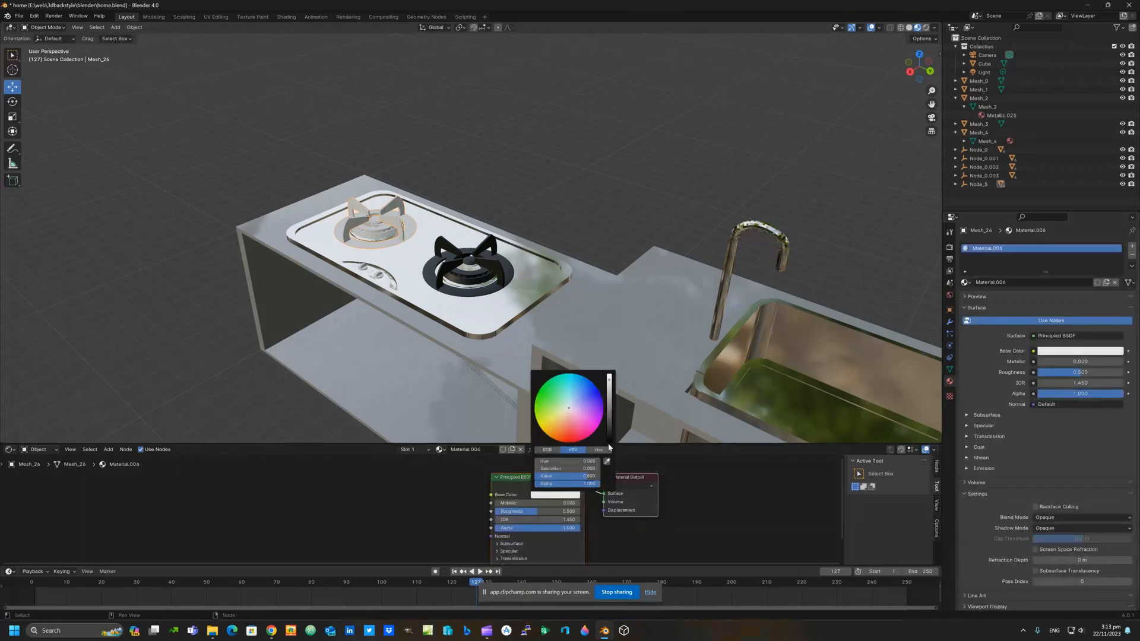
left_click(610, 437)
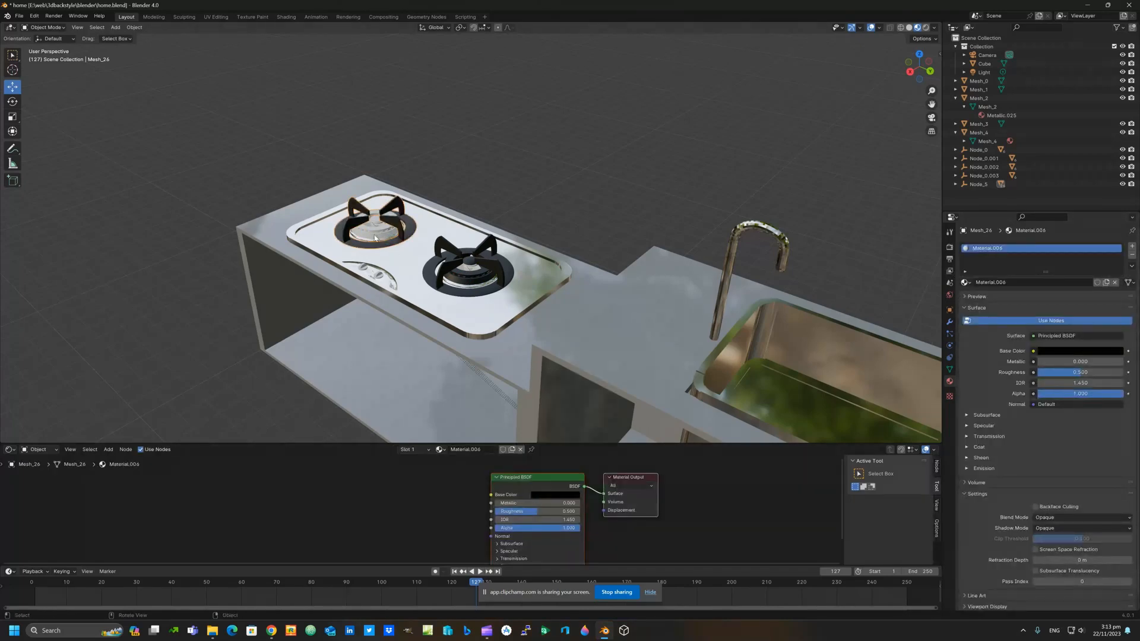
Step: Add a new material with a black base color to the lower outer ring of the burner farther from the sink
left_click(769, 285)
left_click(986, 286)
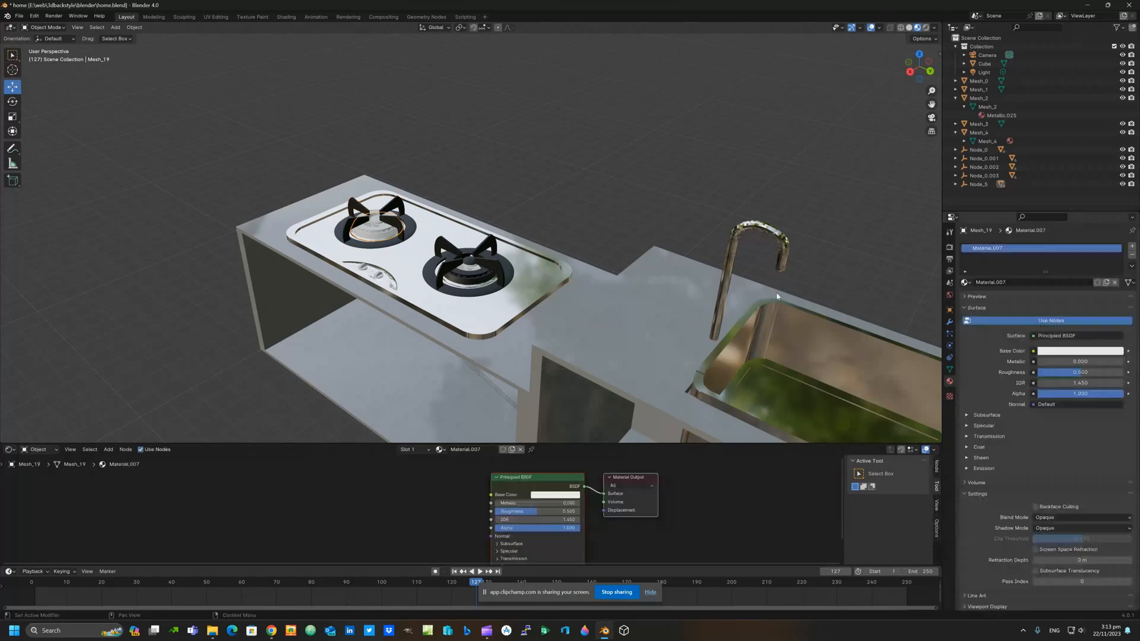
left_click(554, 495)
left_click(610, 437)
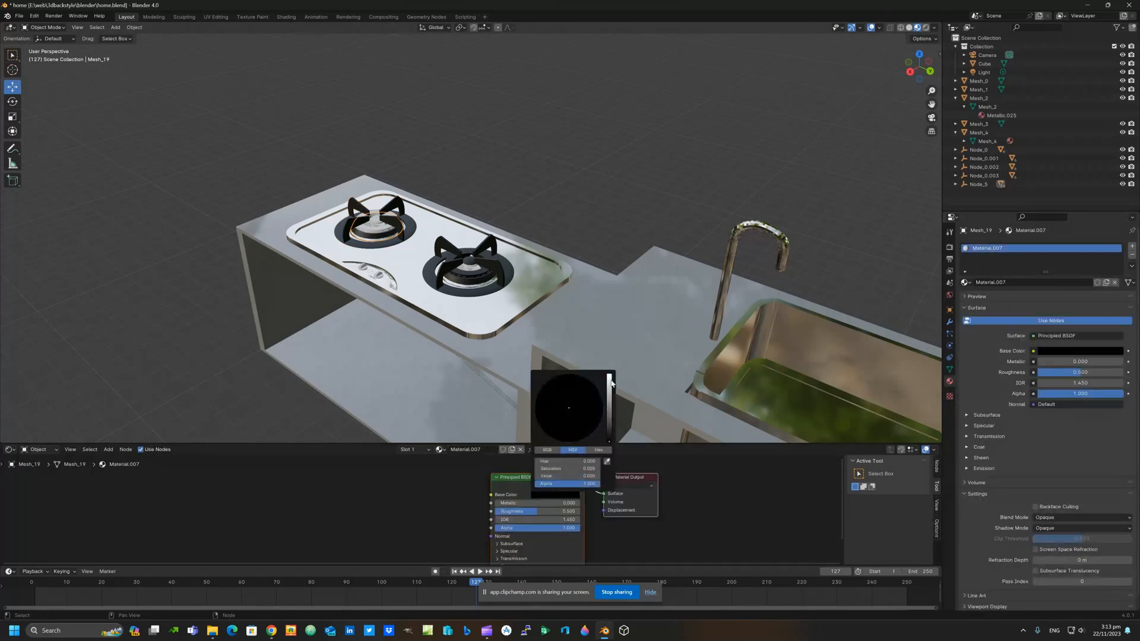
Step: Give the upper ring of the burner farther from the sink a new material with a black base color
left_click(367, 231)
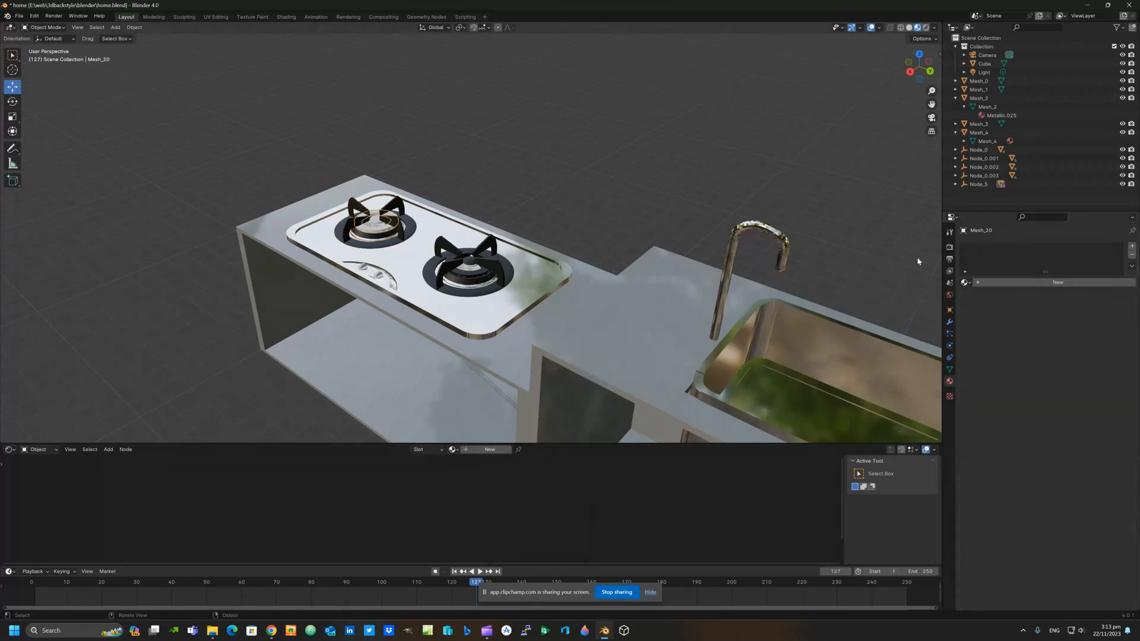
left_click(992, 283)
left_click(564, 494)
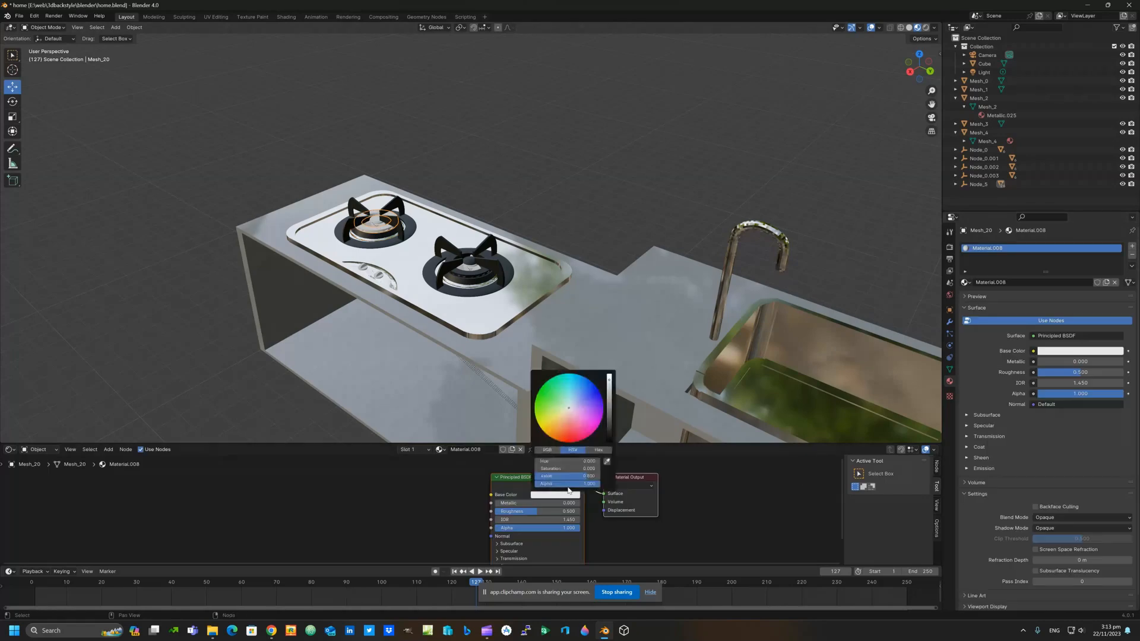
left_click(610, 439)
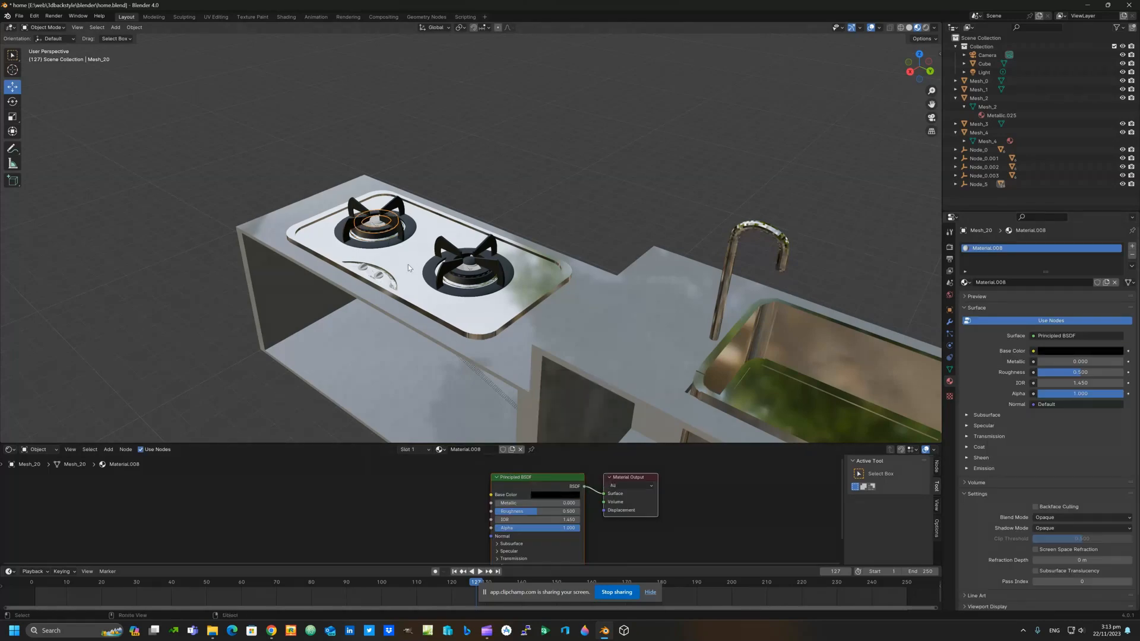
Step: Add a new material with a black base color to the first part of the stove control knob nearer the sink
mouse_move(408, 263)
middle_mouse_down()
mouse_move(422, 257)
mouse_move(432, 270)
mouse_move(406, 262)
mouse_move(426, 276)
middle_mouse_up()
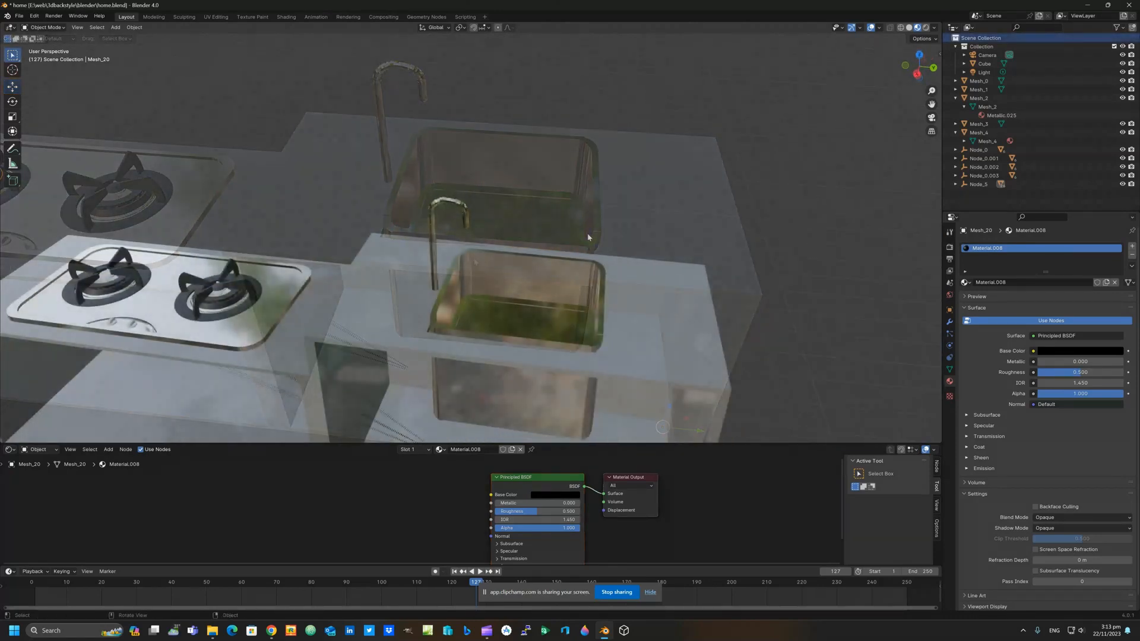
scroll(584, 236, "down", 3)
left_click(246, 294)
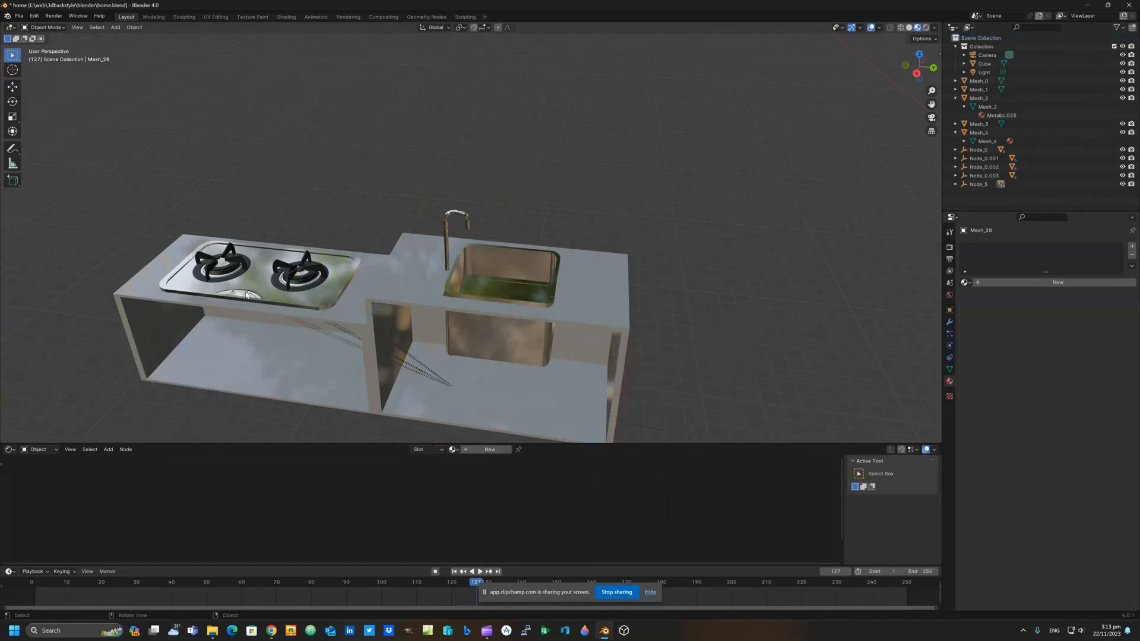
scroll(246, 306, "up", 3)
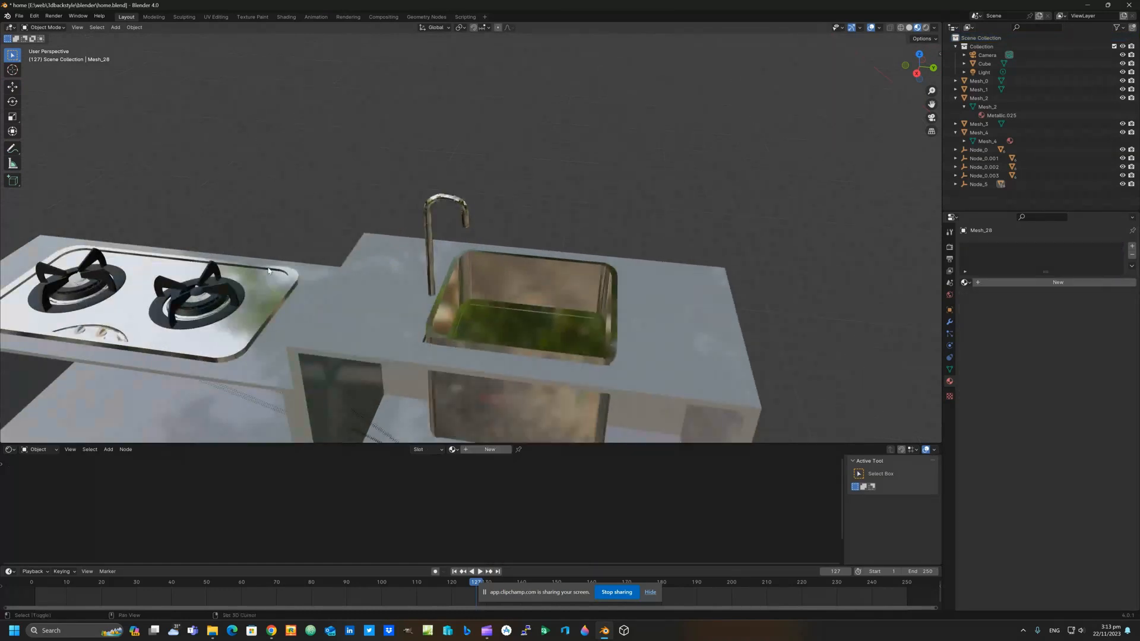
middle_click_drag(276, 224, 461, 210)
middle_click_drag(275, 219, 814, 231, "shift")
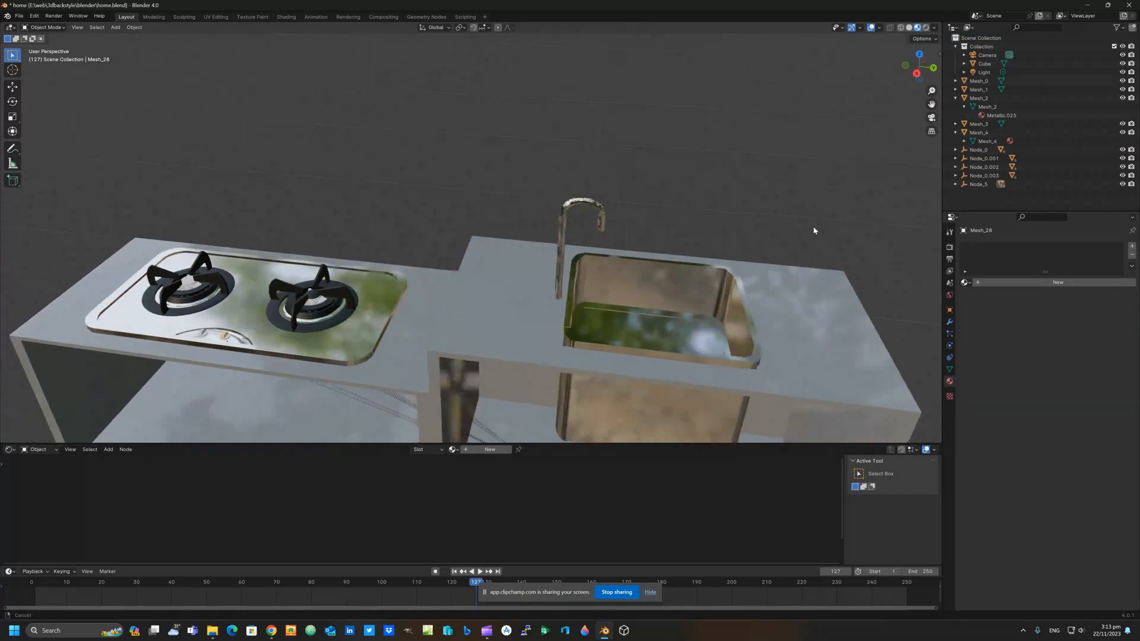
middle_click_drag(265, 213, 742, 220, "shift")
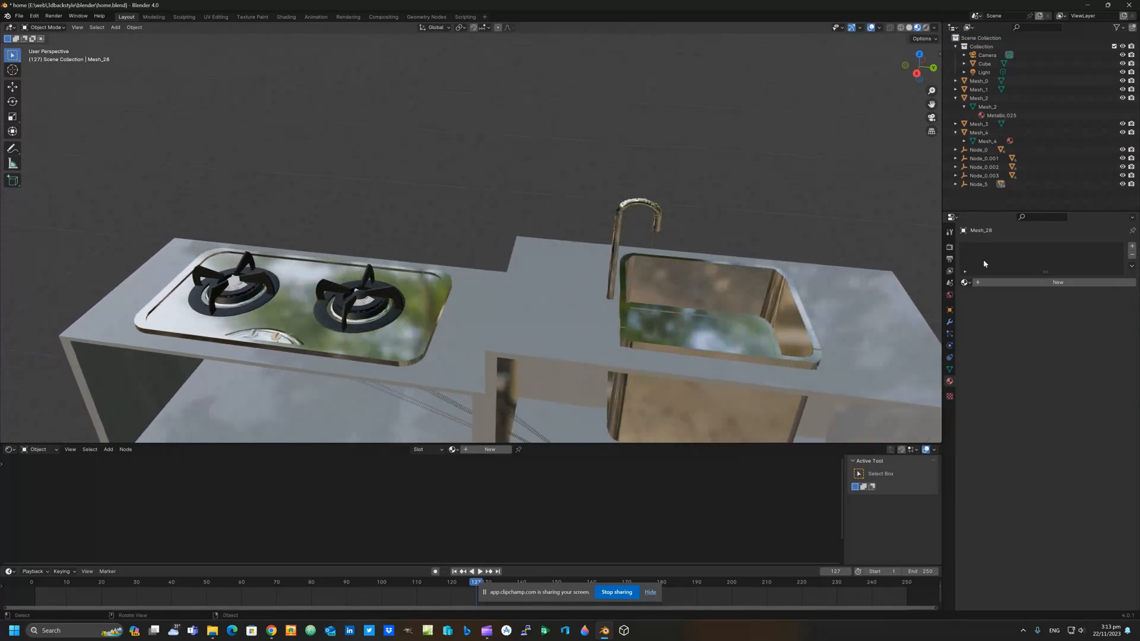
left_click(1088, 282)
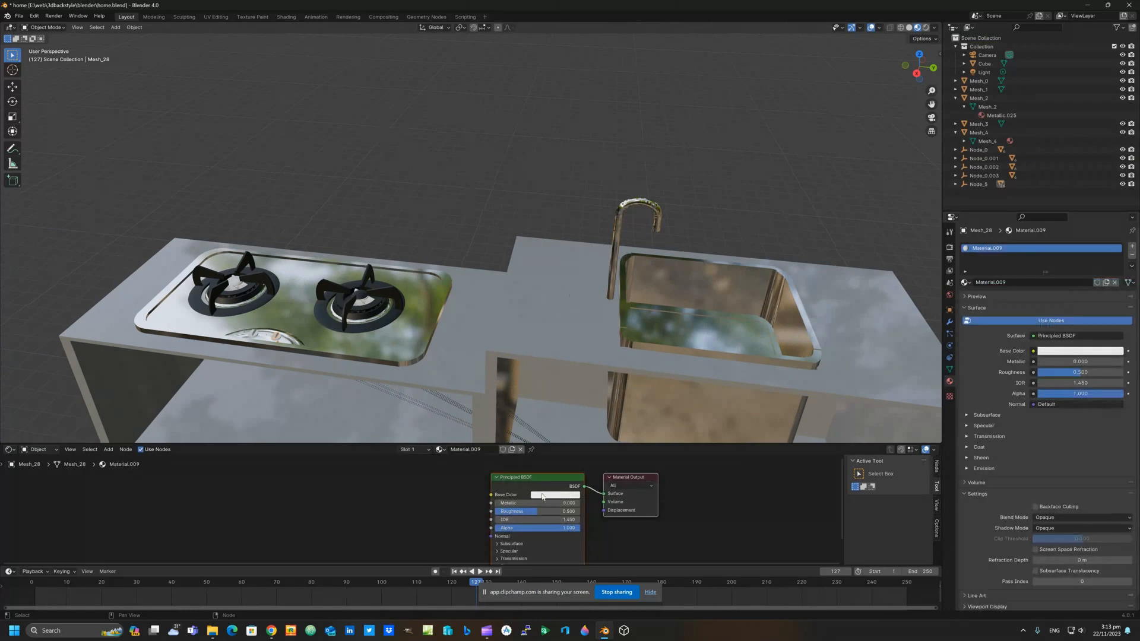
left_click(542, 495)
left_click(609, 431)
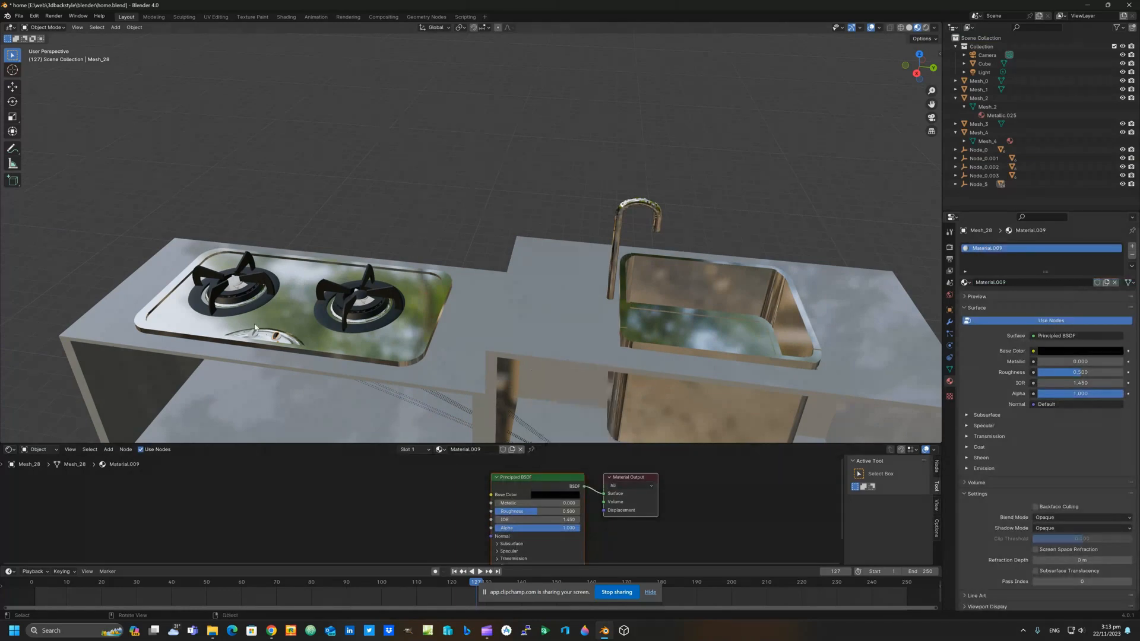
Step: Give the remaining part of the control knob nearer the sink a new material with a near-black base color
left_click(277, 340)
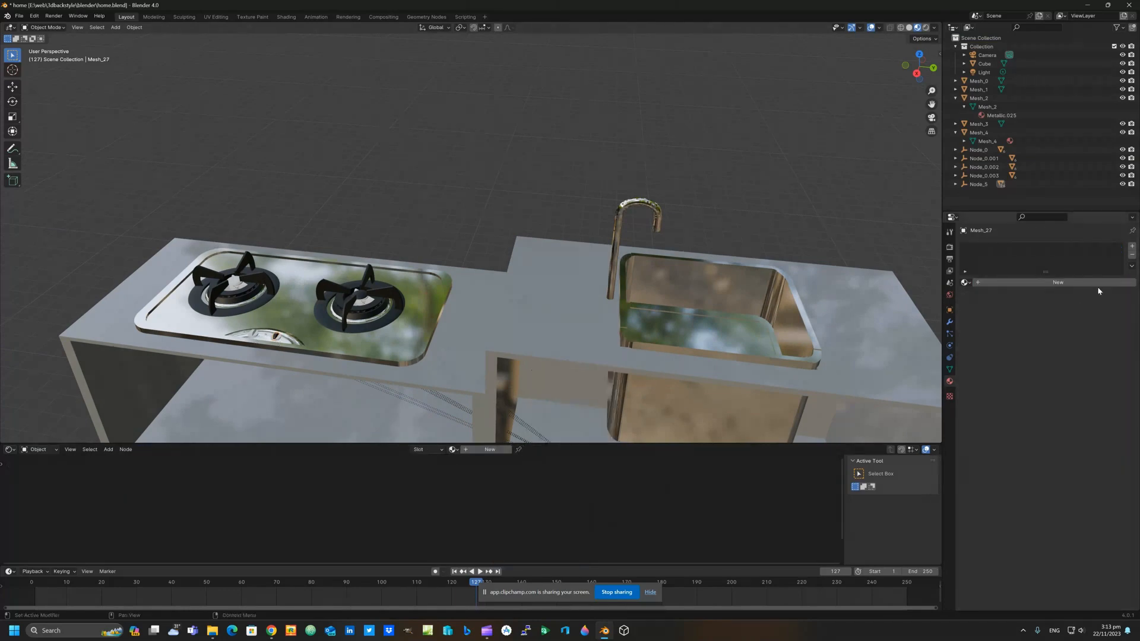
left_click(1057, 283)
left_click(554, 494)
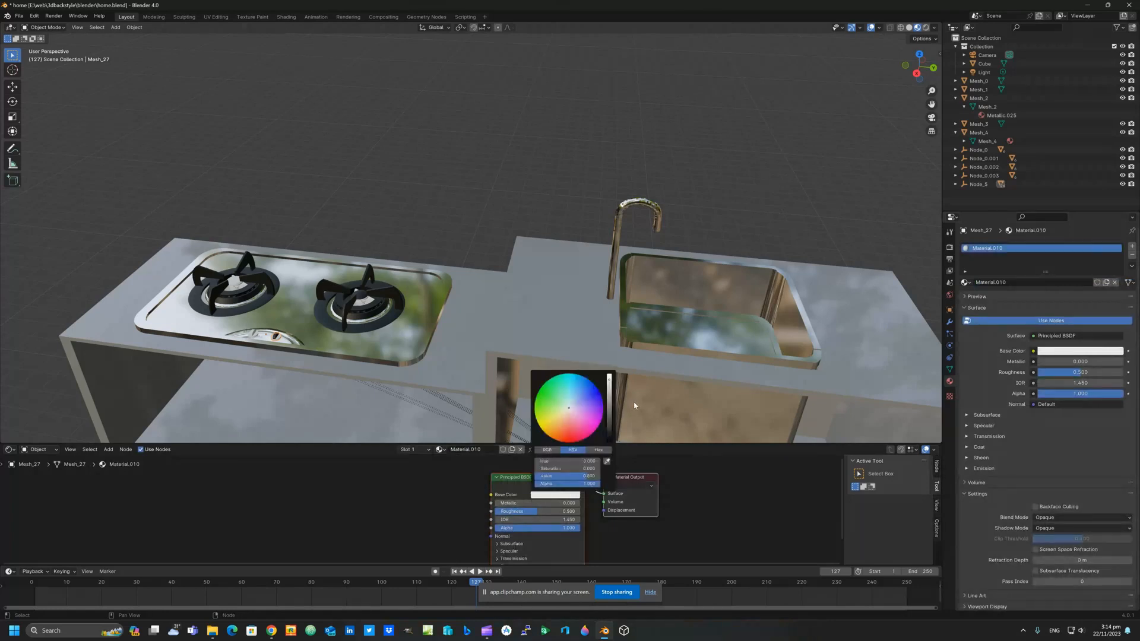
left_click_drag(610, 425, 610, 442)
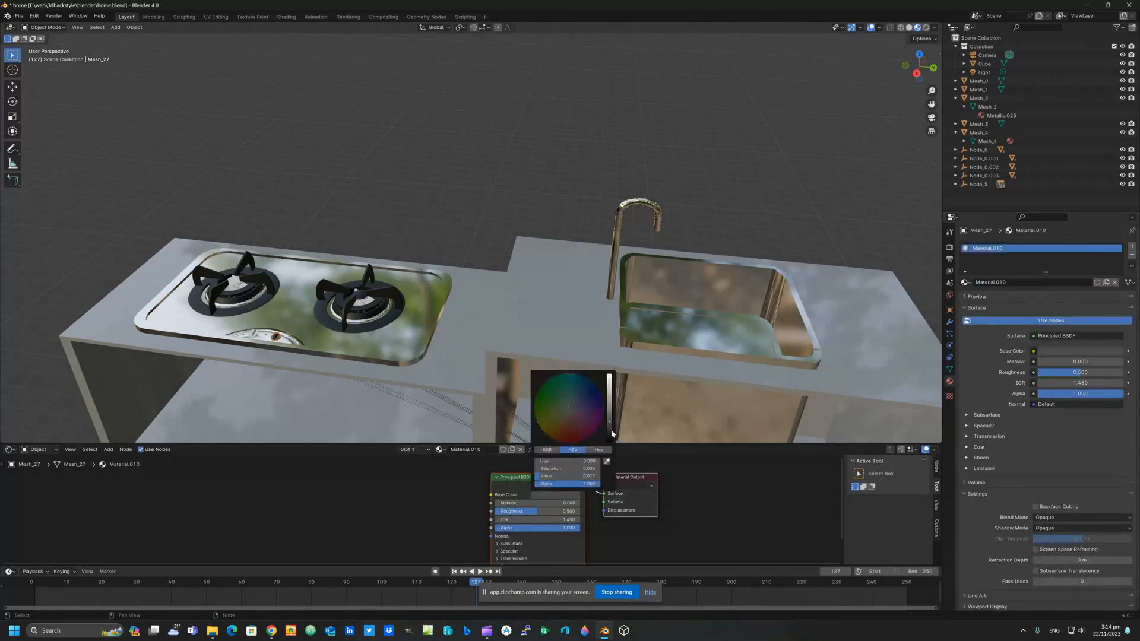
Step: Add a new material with a black base color to the first part of the control knob farther from the sink
left_click(257, 338)
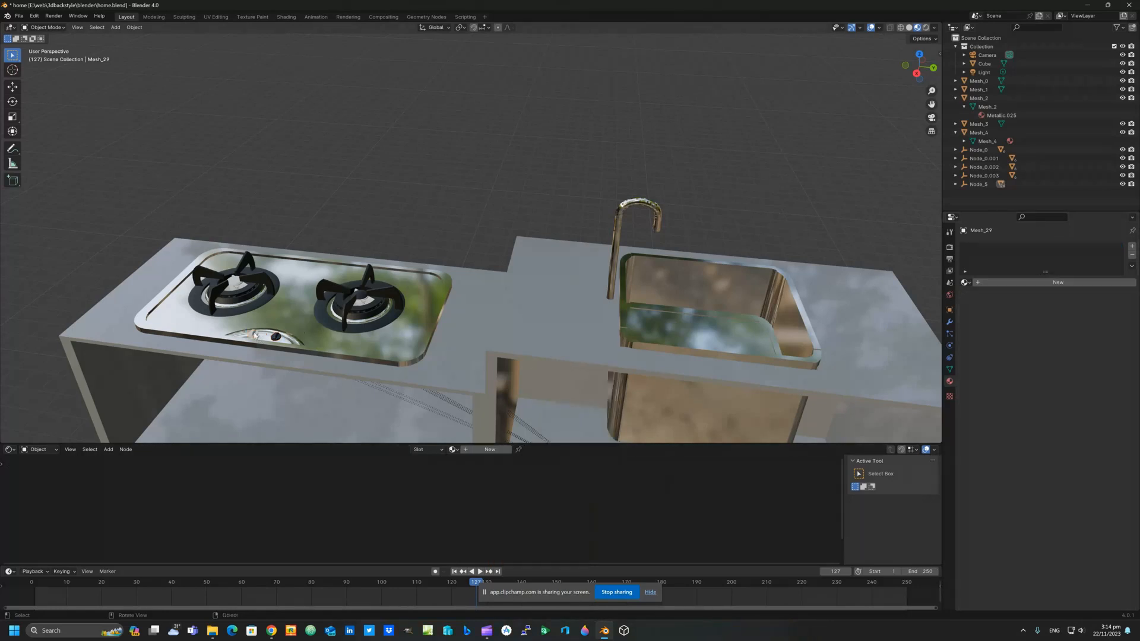
left_click(1036, 285)
left_click(555, 495)
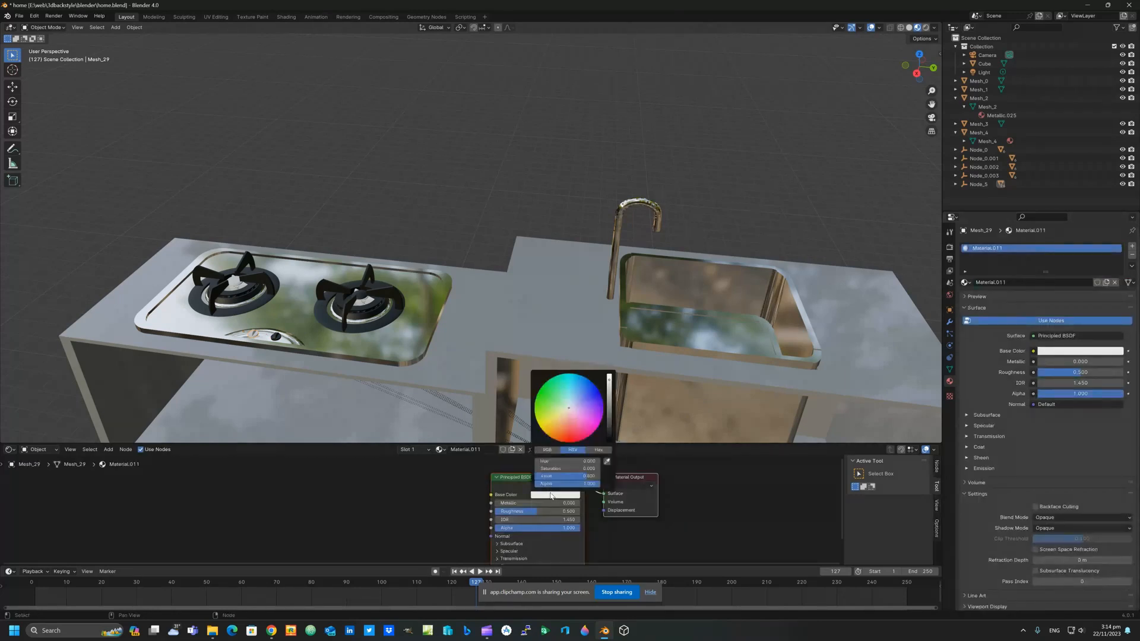
left_click(609, 437)
left_click_drag(610, 435, 609, 442)
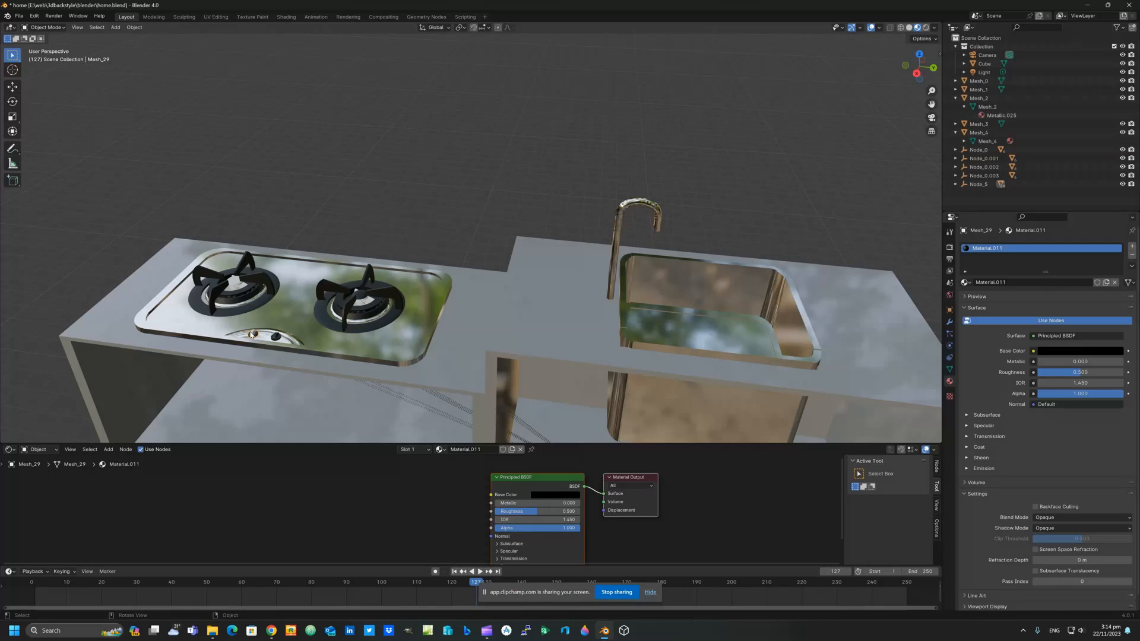
Step: Give the remaining part of the control knob farther from the sink a new material with a black base color
left_click(252, 334)
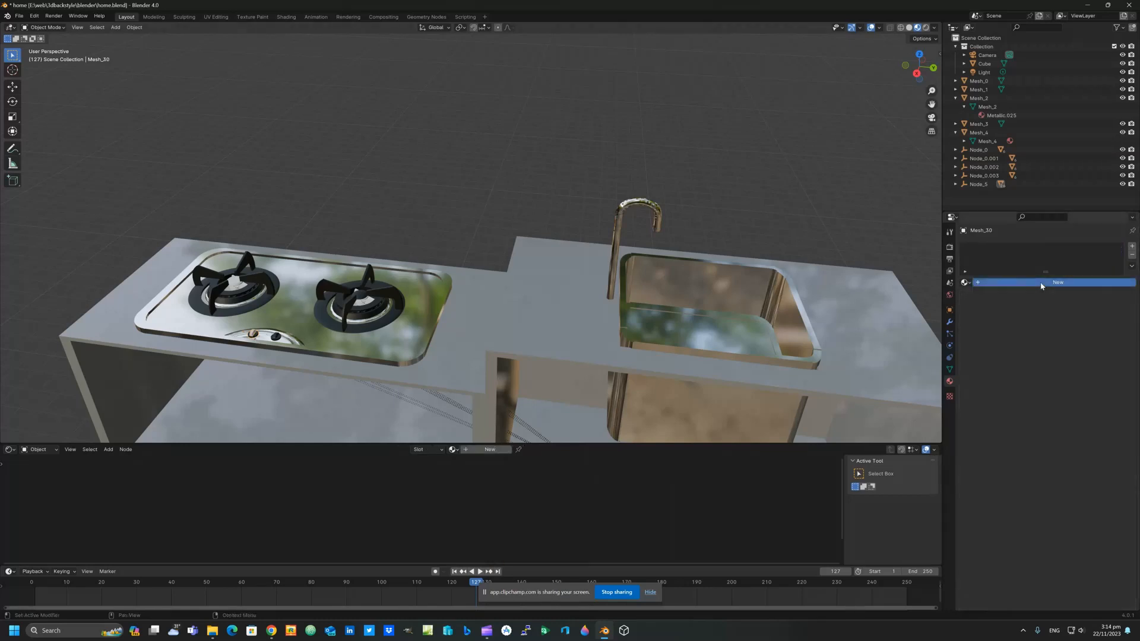
left_click(538, 496)
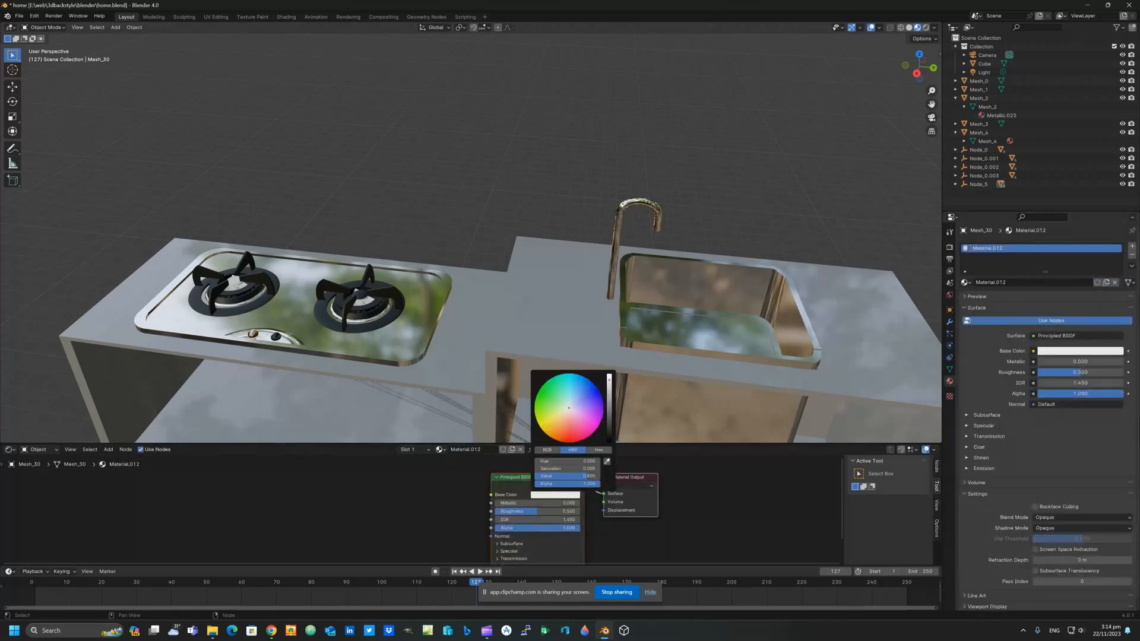
left_click_drag(577, 476, 522, 476)
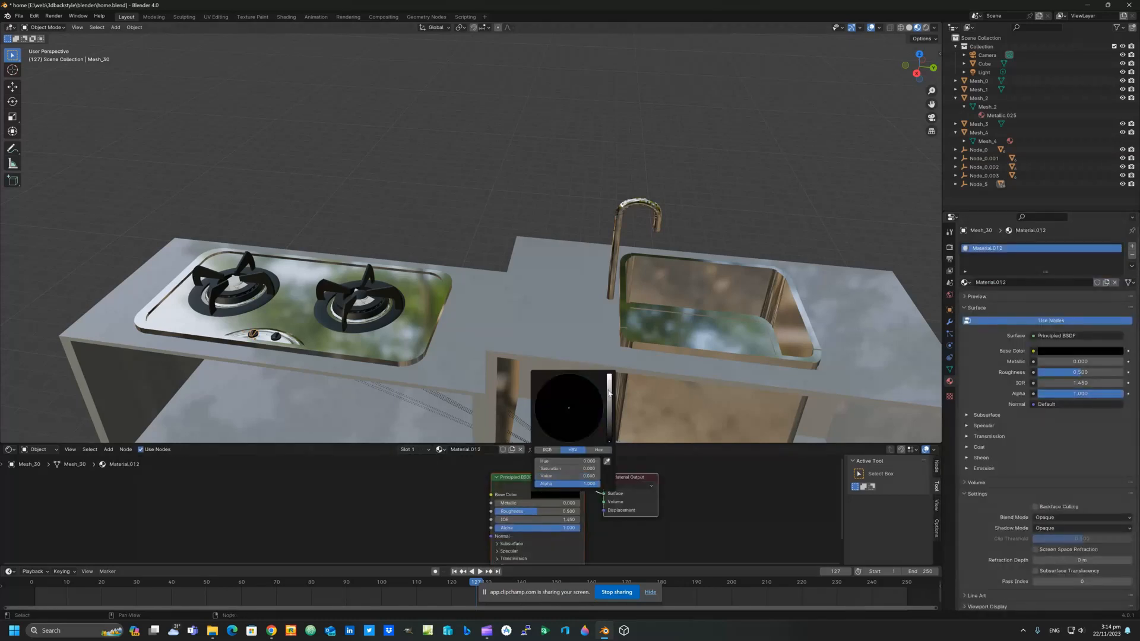
left_click(423, 382)
Step: Add a new material with a black base color to the center cap of the burner farther from the sink
scroll(458, 313, "down", 4)
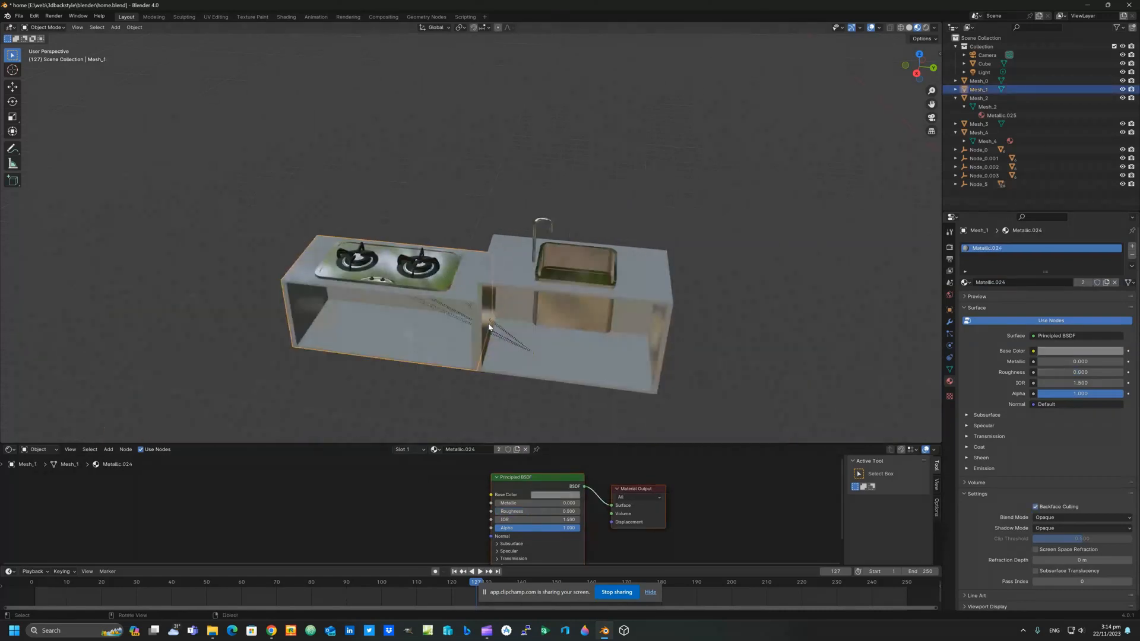
scroll(266, 279, "up", 2)
left_click(289, 272)
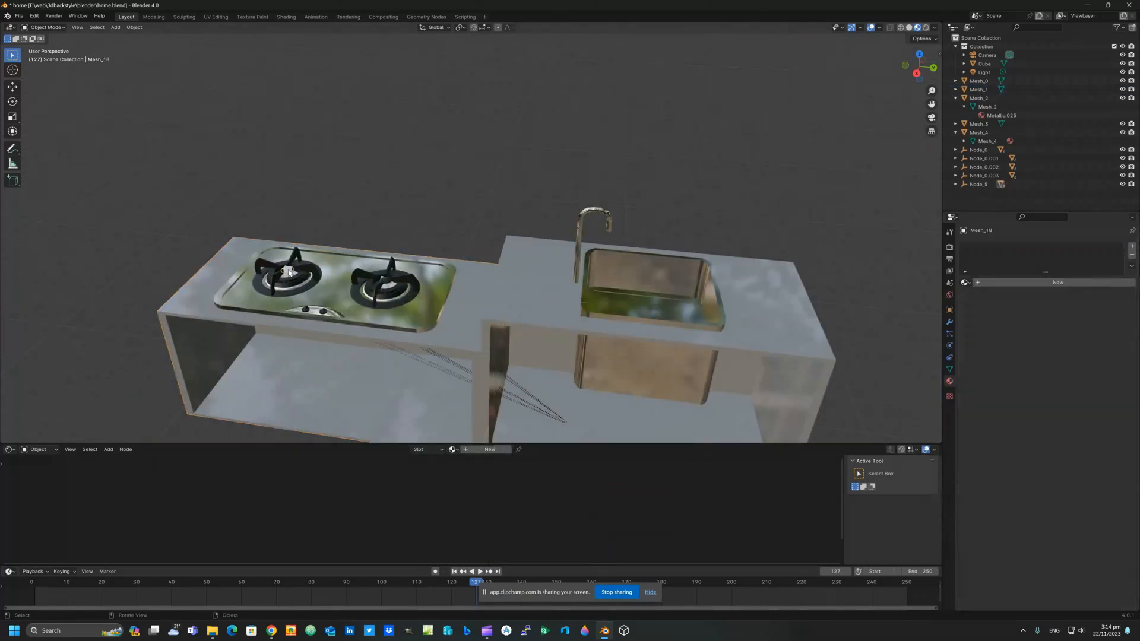
left_click(569, 495)
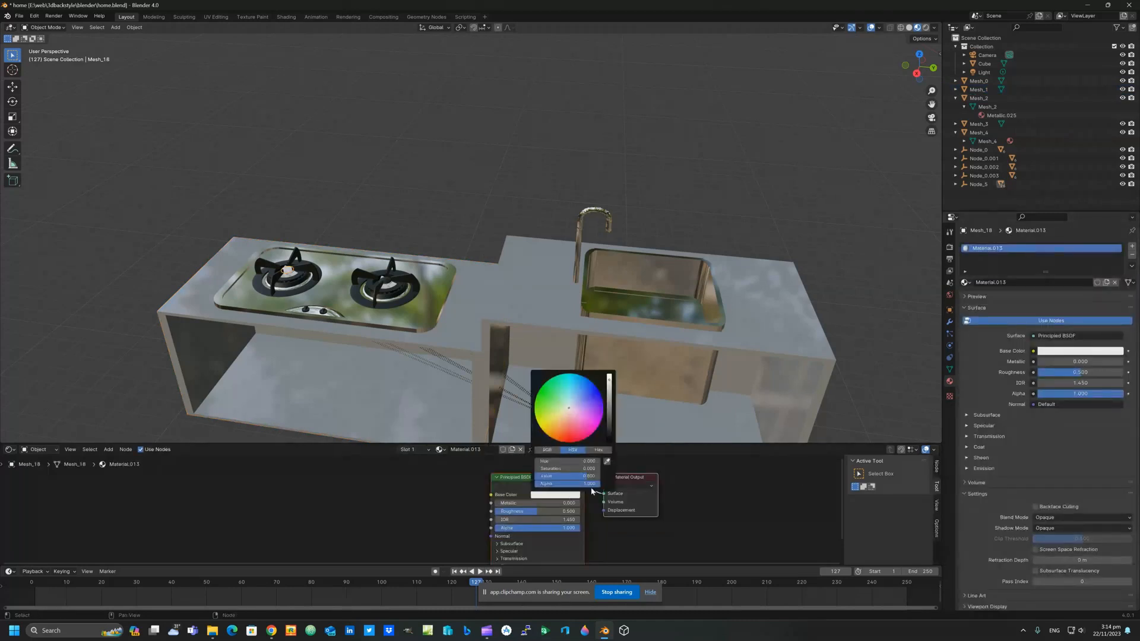
left_click_drag(608, 435, 609, 443)
left_click(422, 380)
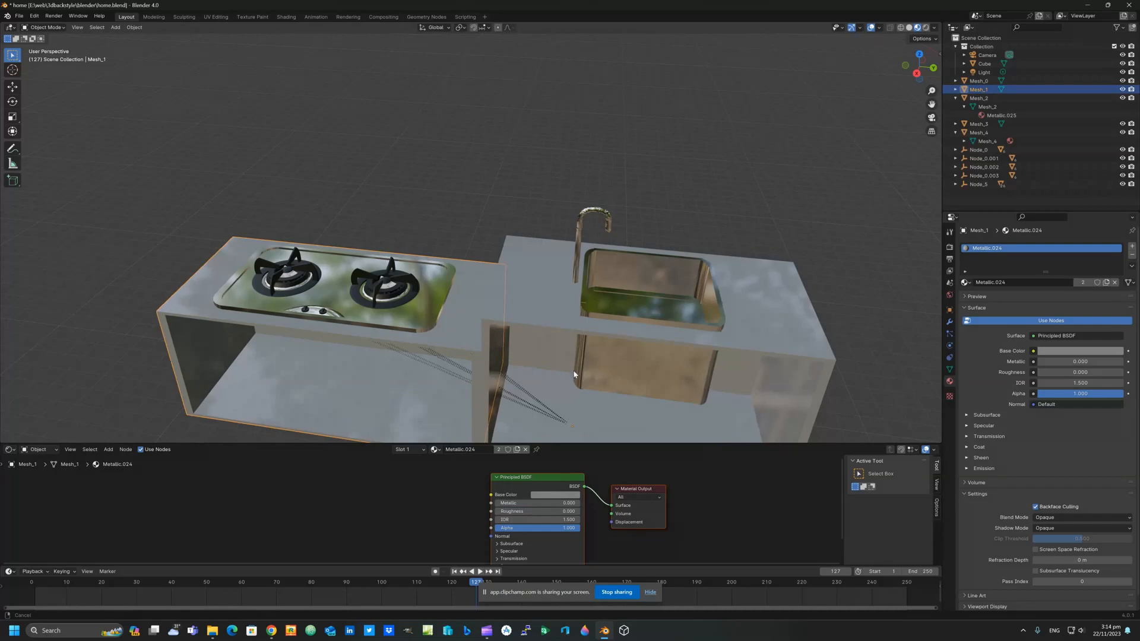
Step: Inspect the stove, sink and open cabinets from several angles and distances
middle_click_drag(579, 375, 493, 331, "shift")
scroll(534, 344, "down", 3)
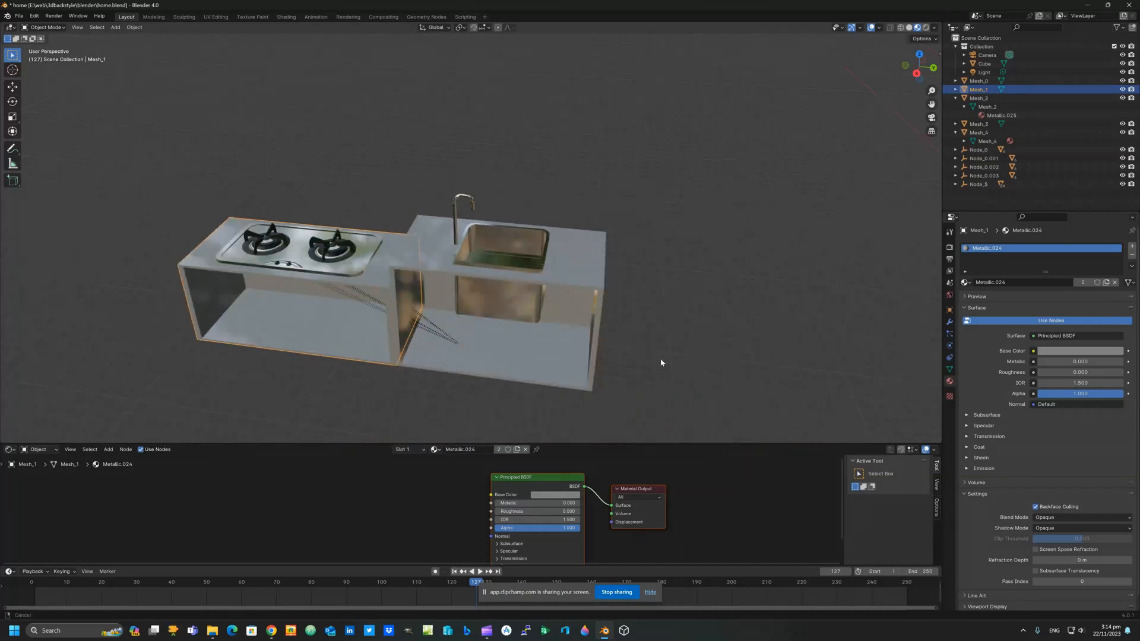
middle_click_drag(662, 362, 558, 349, "shift")
scroll(529, 333, "down", 3)
scroll(539, 351, "up", 5)
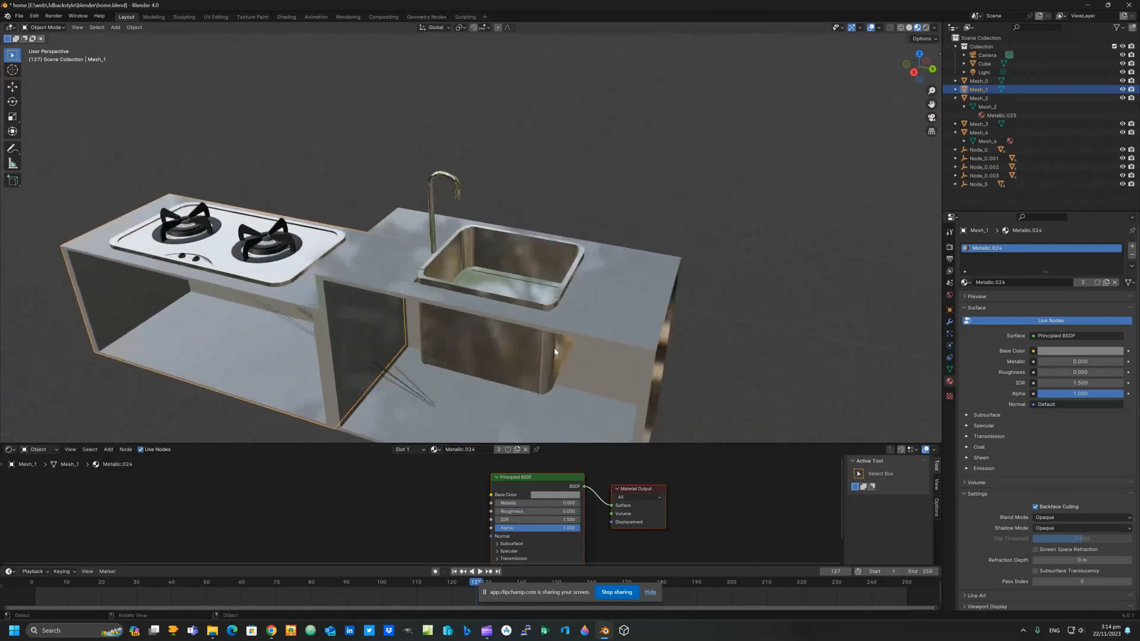
middle_click_drag(617, 297, 654, 254, "shift")
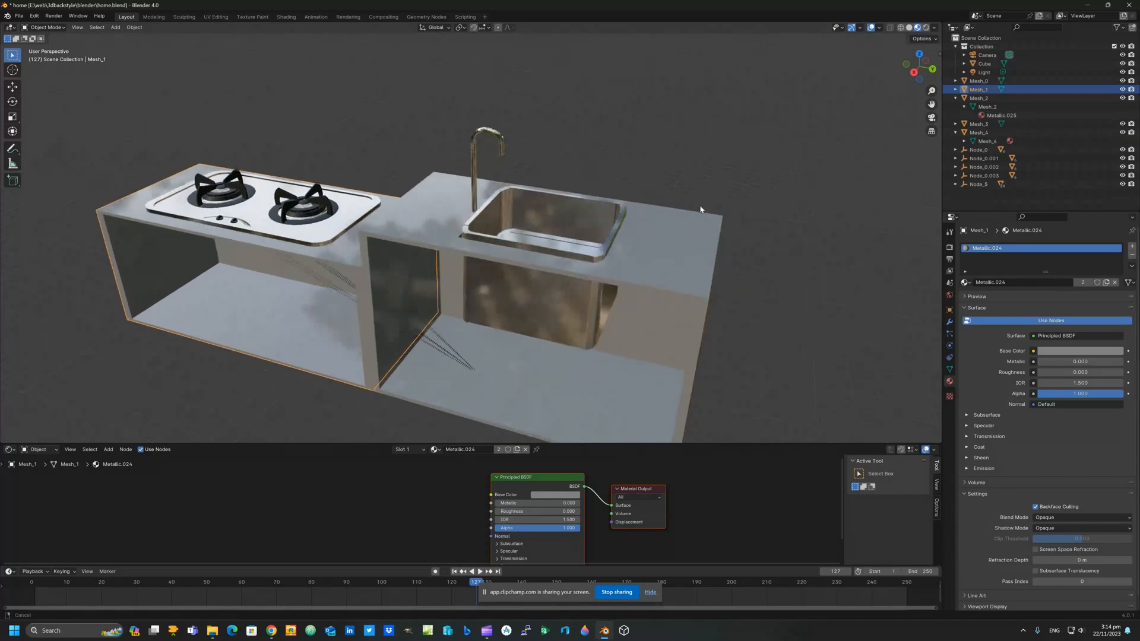
Step: Bring the image IMG20231012160242.jpg from the 3dbackstyle folder into the sink cabinet's material and connect its Color output to Base Color
left_click(654, 254)
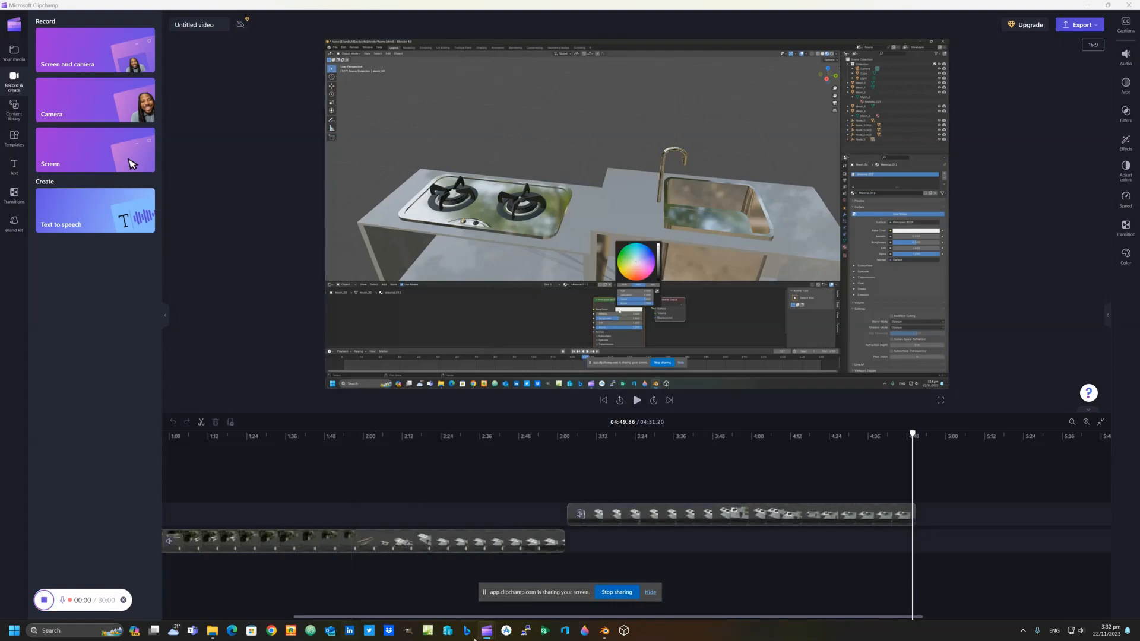
left_click(604, 630)
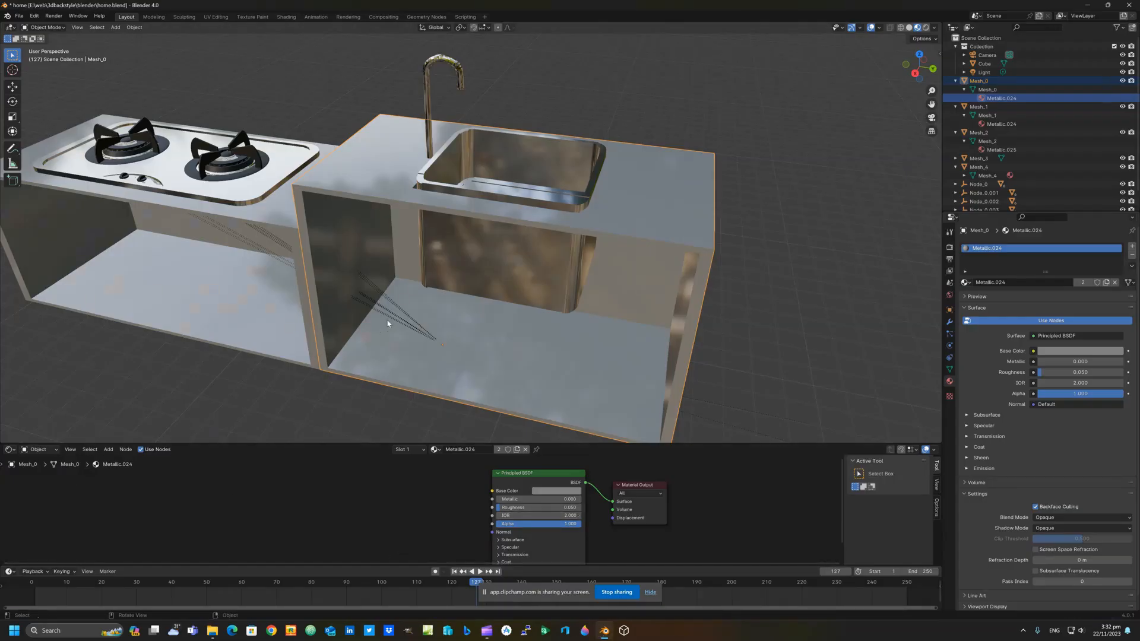
mouse_move(212, 631)
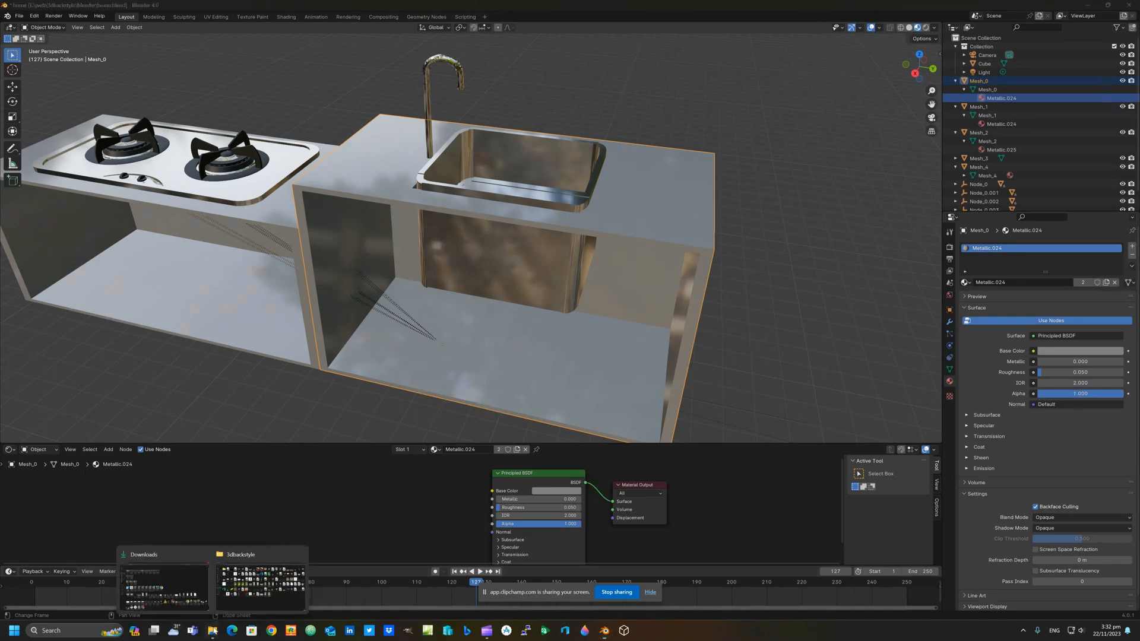
left_click(271, 598)
left_click_drag(677, 409, 512, 493)
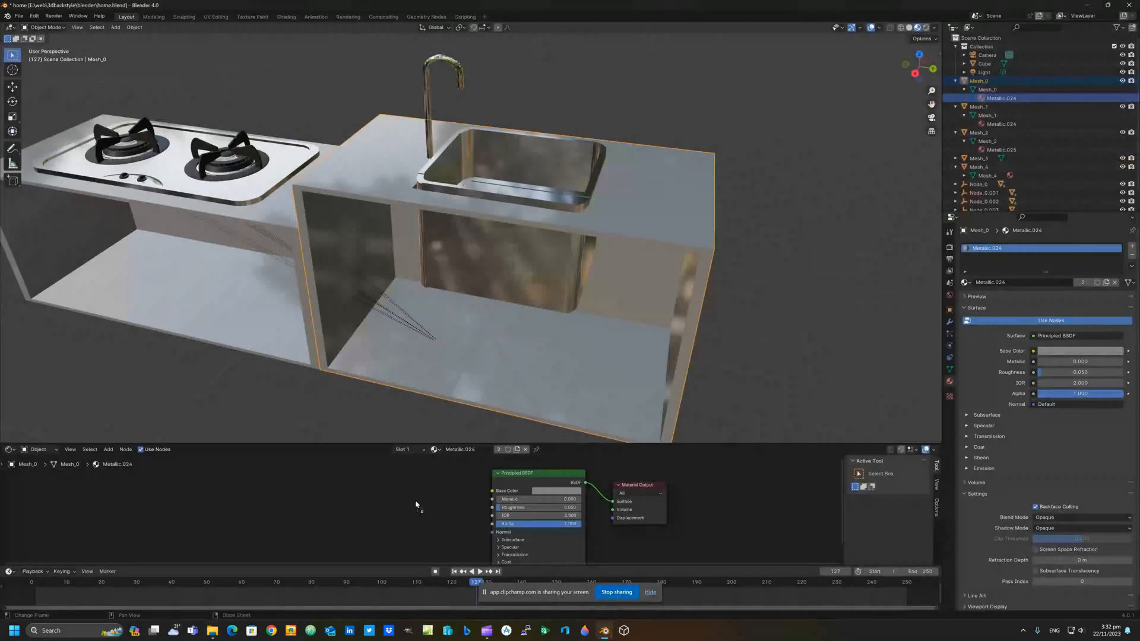
left_click_drag(415, 503, 391, 471)
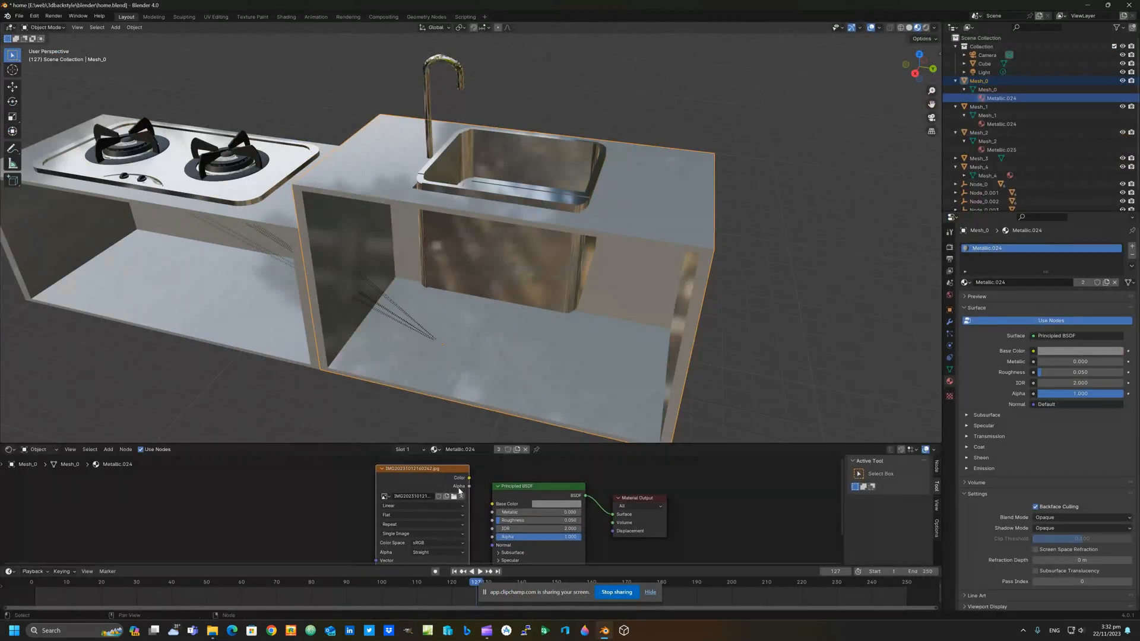
left_click_drag(469, 479, 491, 516)
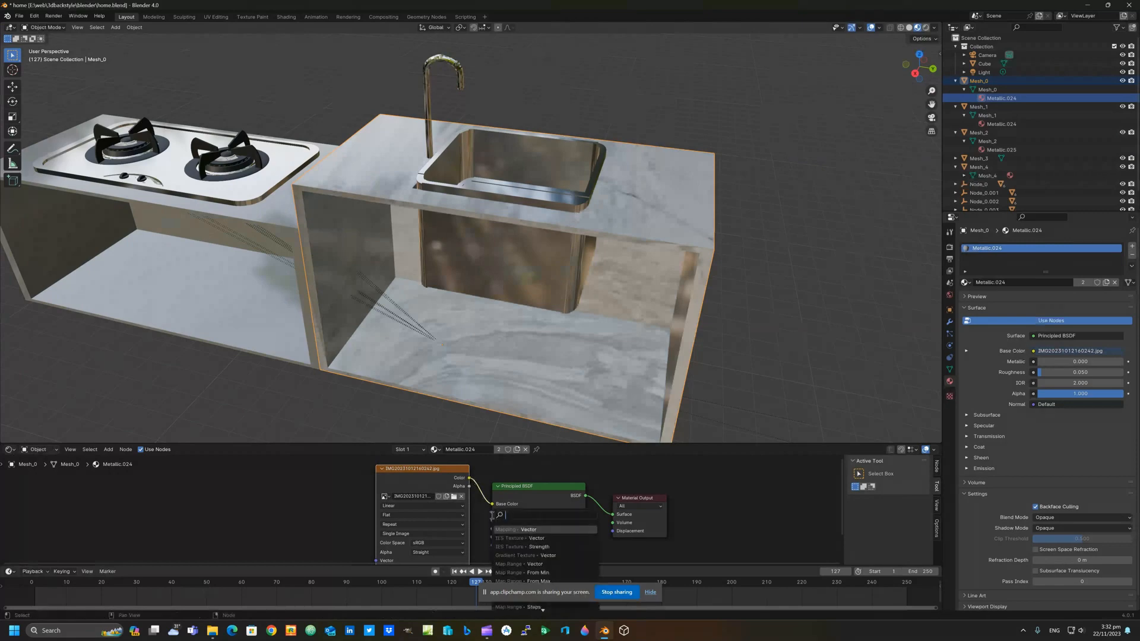
Step: Link the image texture to the Metallic and Alpha inputs of the sink cabinet material's Principled BSDF as well
left_click(477, 502)
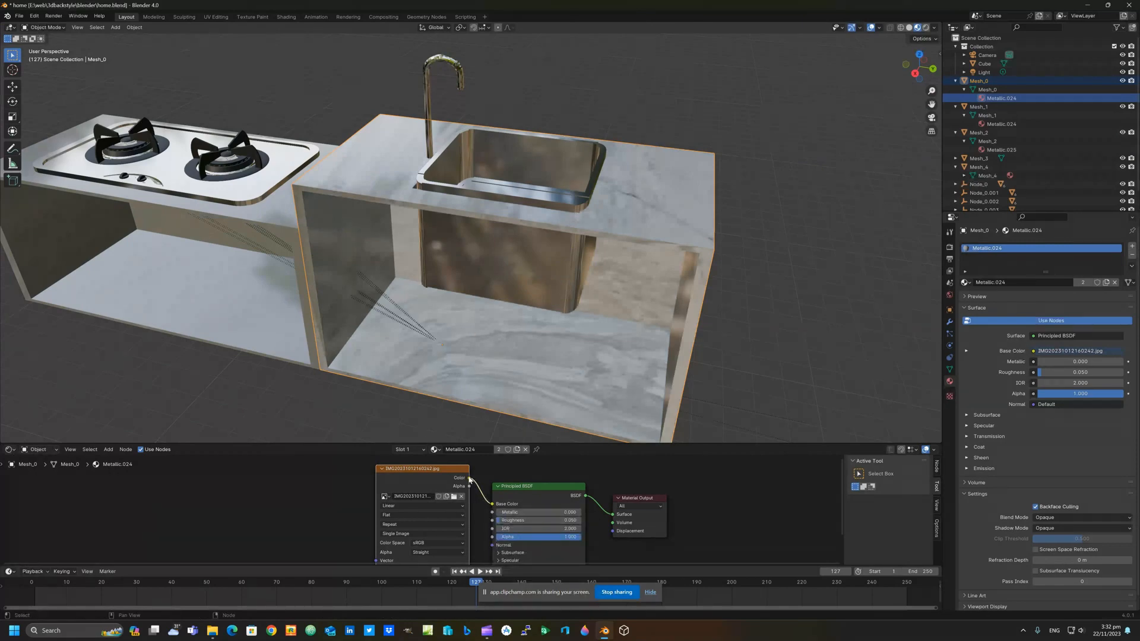
left_click_drag(469, 478, 492, 537)
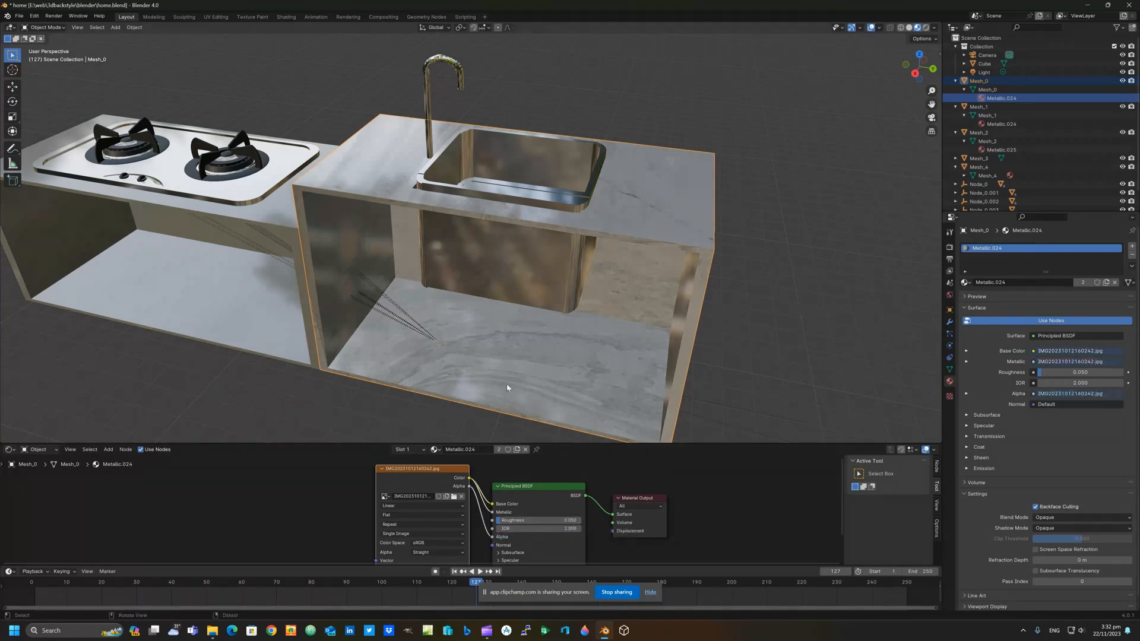
middle_click_drag(507, 388, 521, 380)
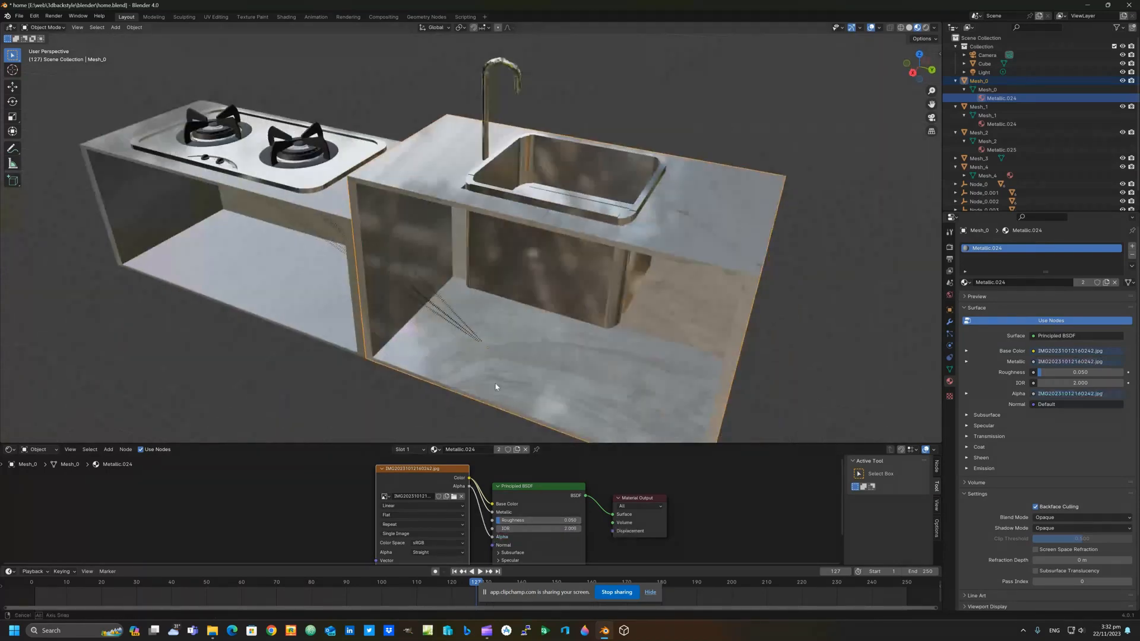
Step: Put the stove cabinet's mesh into Edit Mode and change the node editor area to the UV Editor
left_click(521, 380)
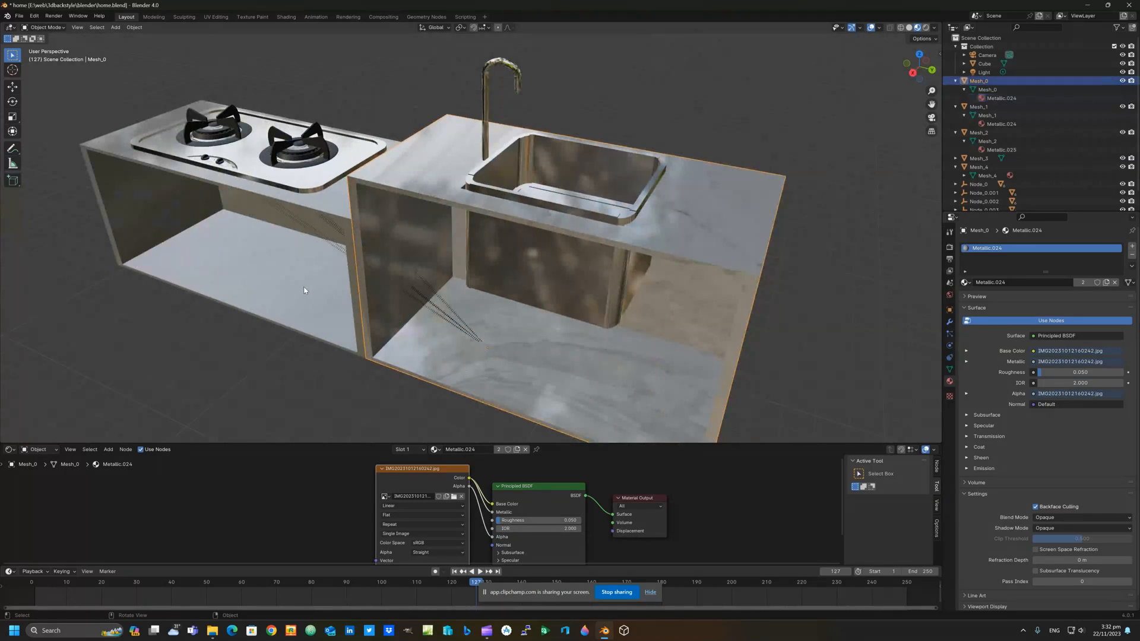
left_click(315, 302)
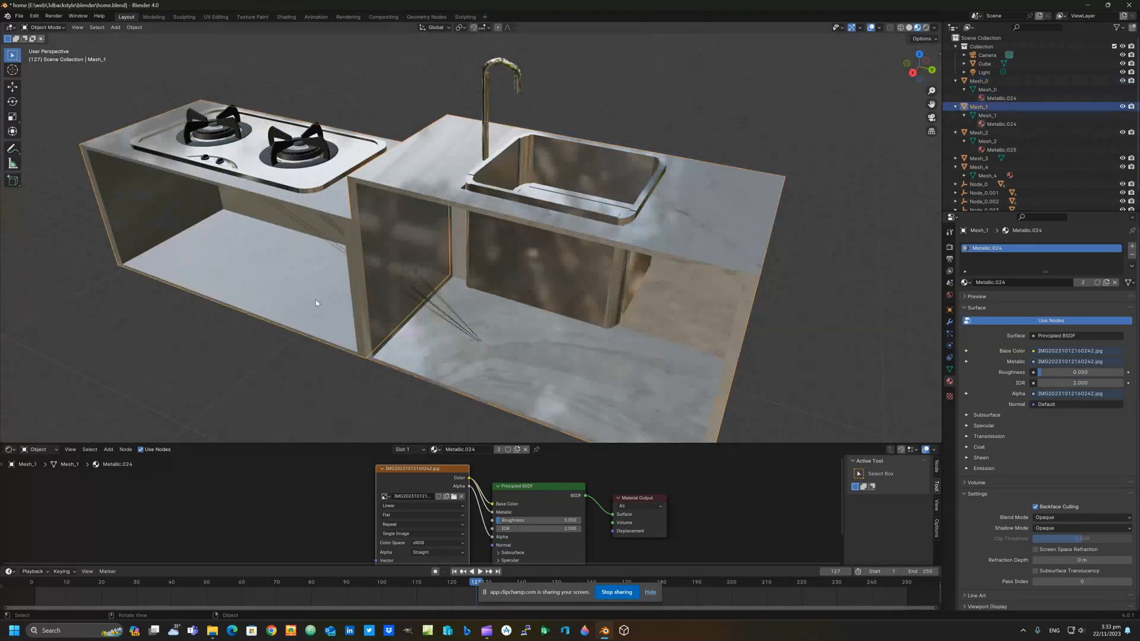
left_click(990, 124)
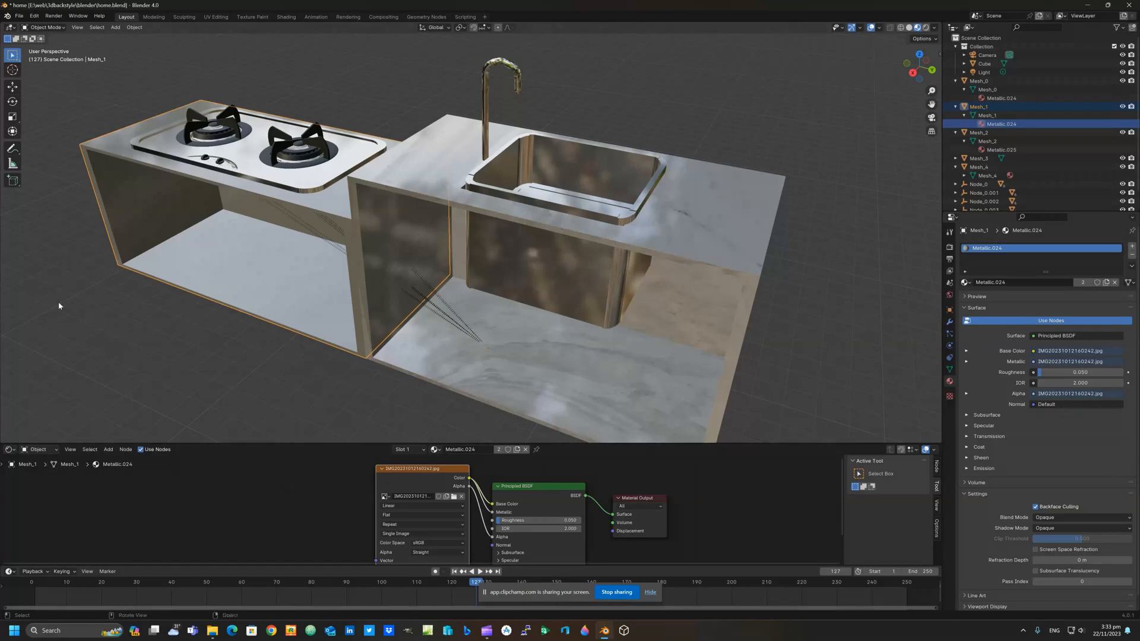
left_click(39, 28)
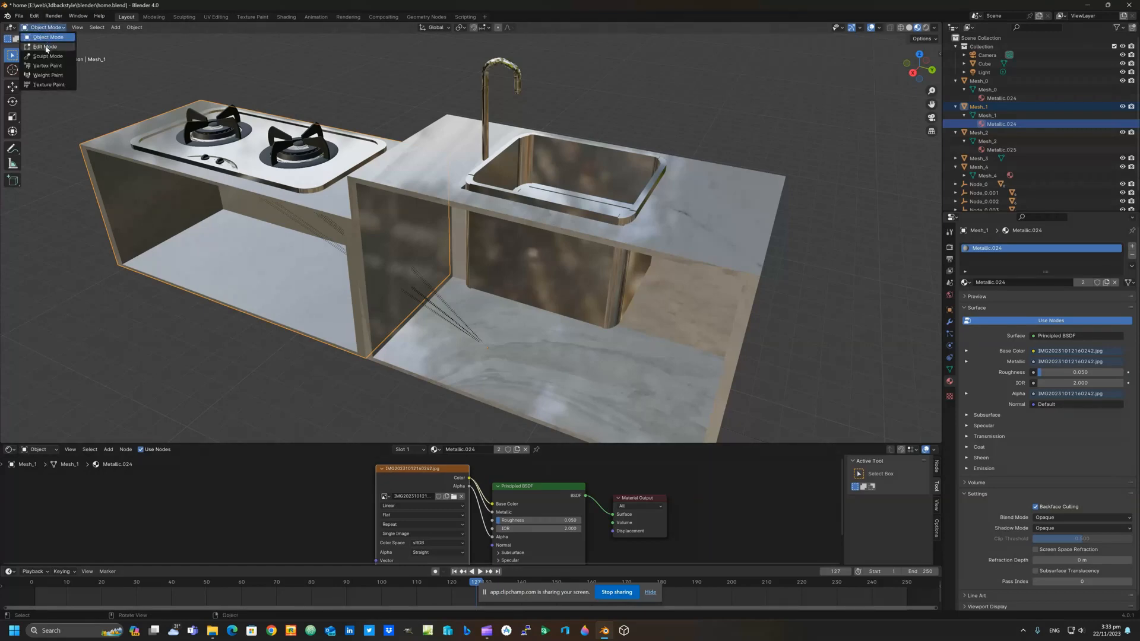
left_click(45, 46)
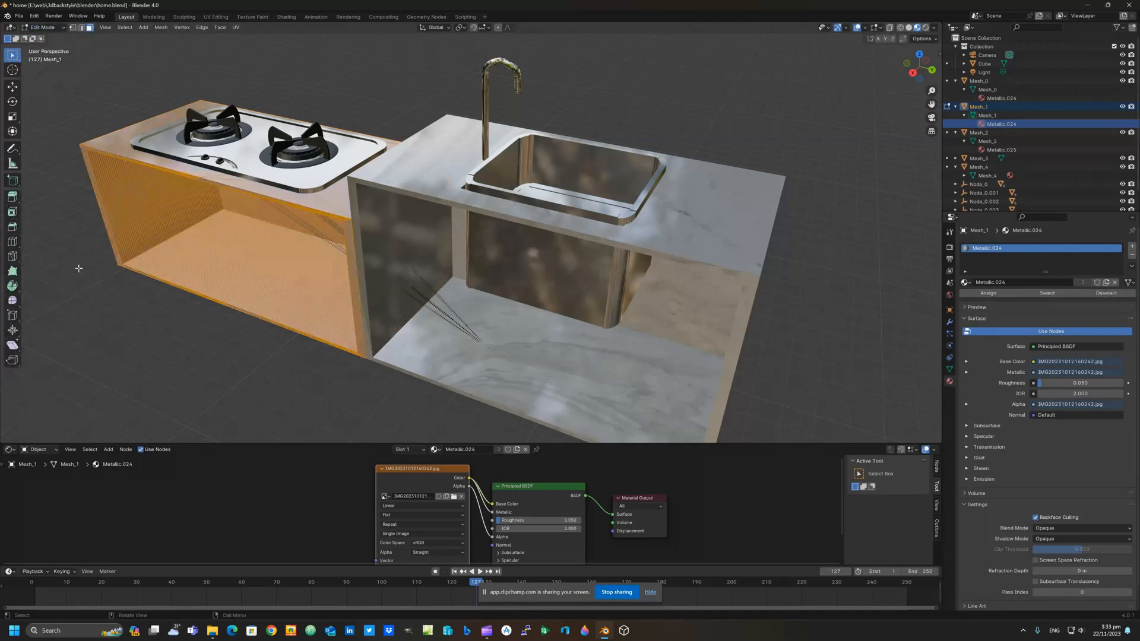
left_click(10, 450)
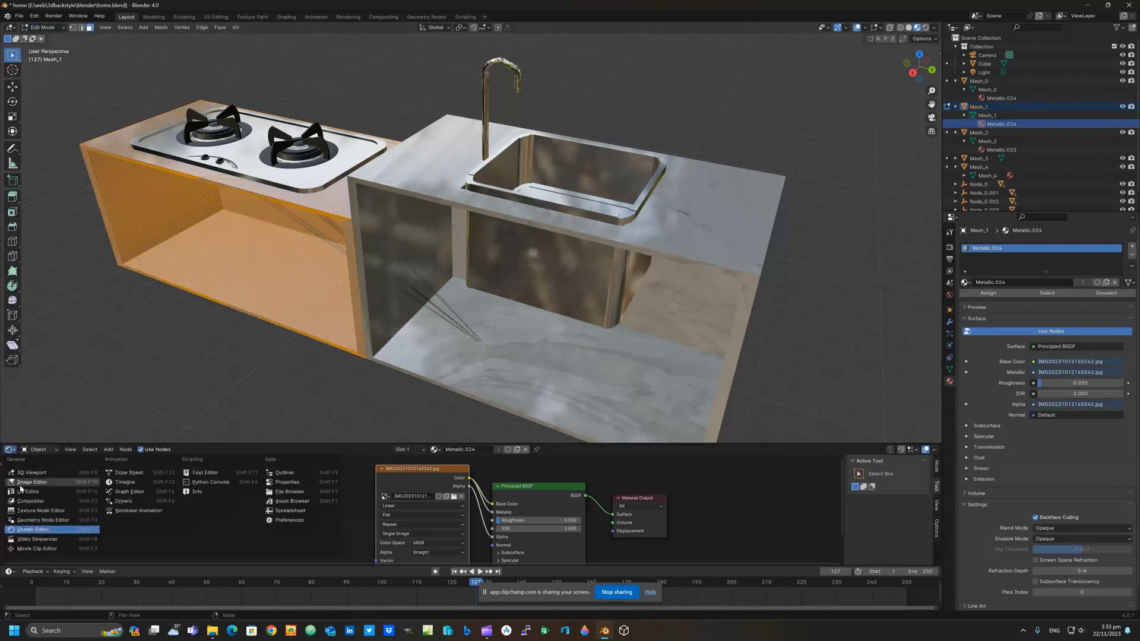
left_click(23, 491)
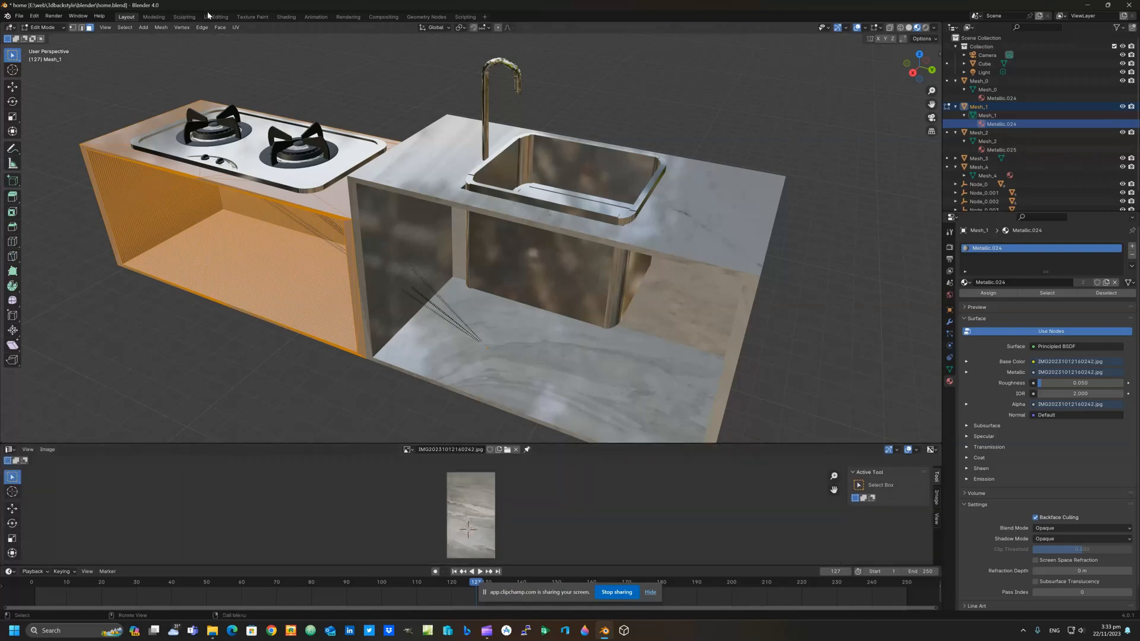
Step: Unwrap all faces of the stove cabinet over the marble image and return to Object Mode
left_click(236, 27)
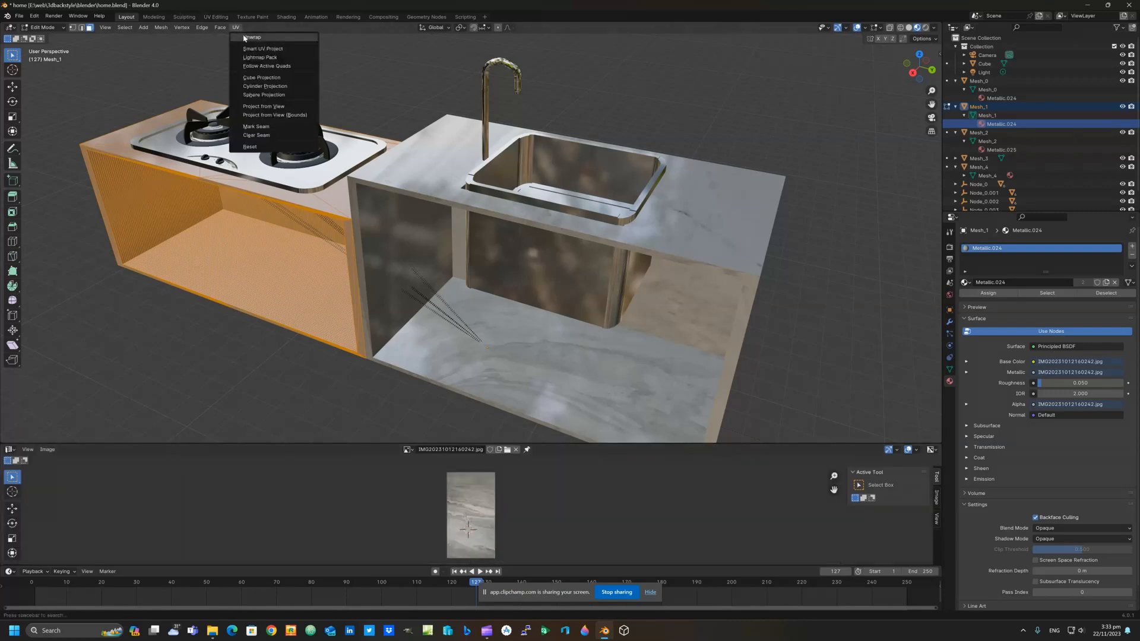
left_click(243, 36)
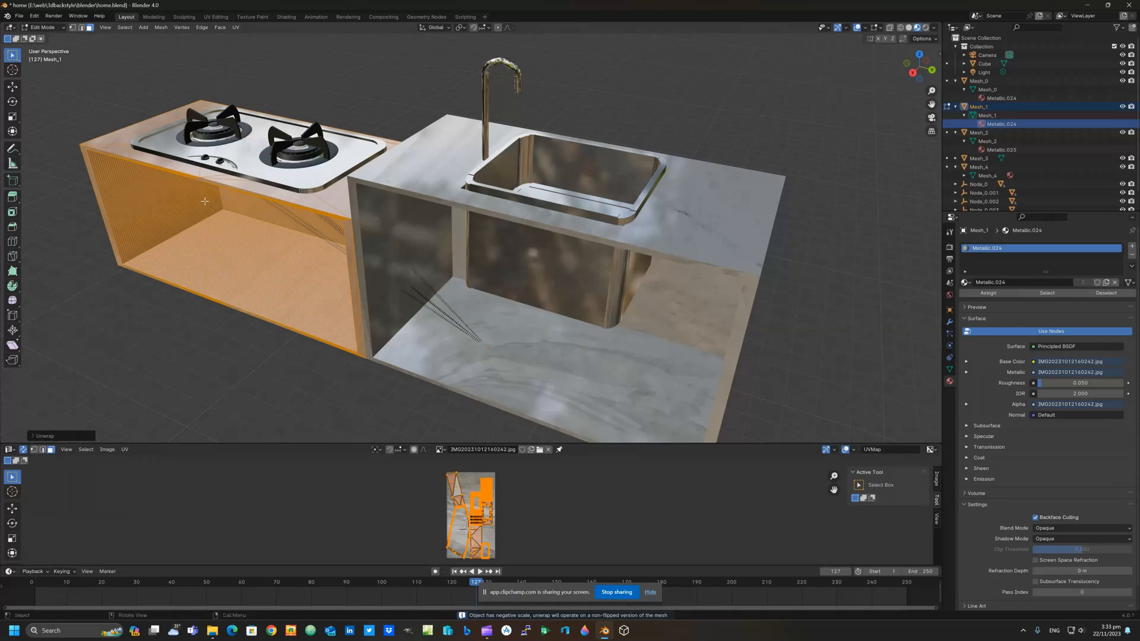
scroll(205, 201, "up", 4)
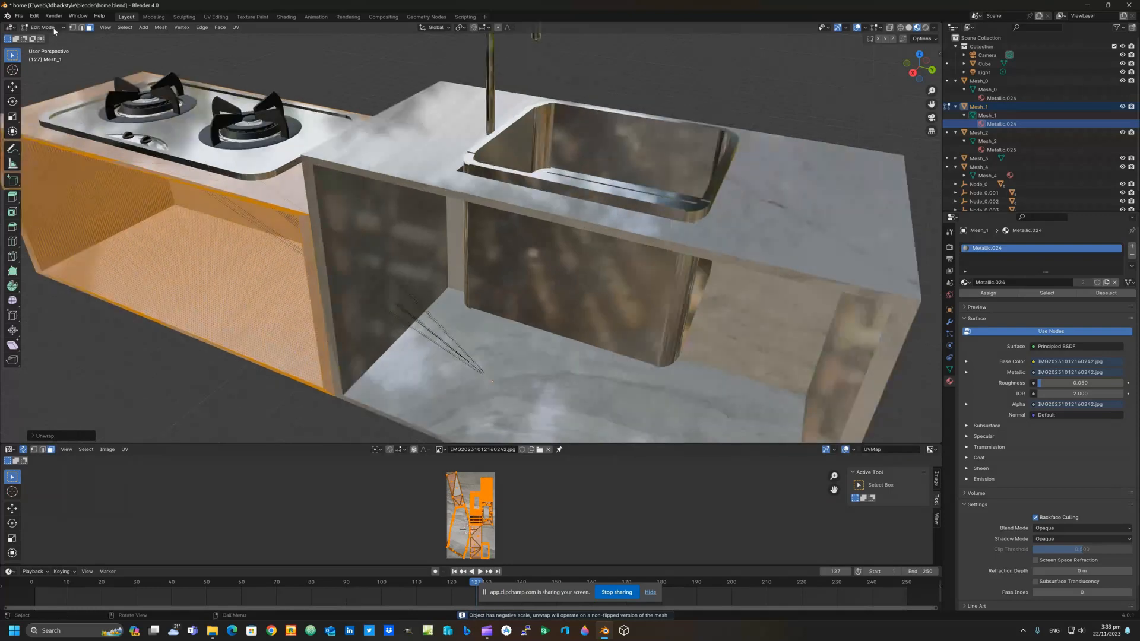
left_click(42, 27)
left_click(48, 37)
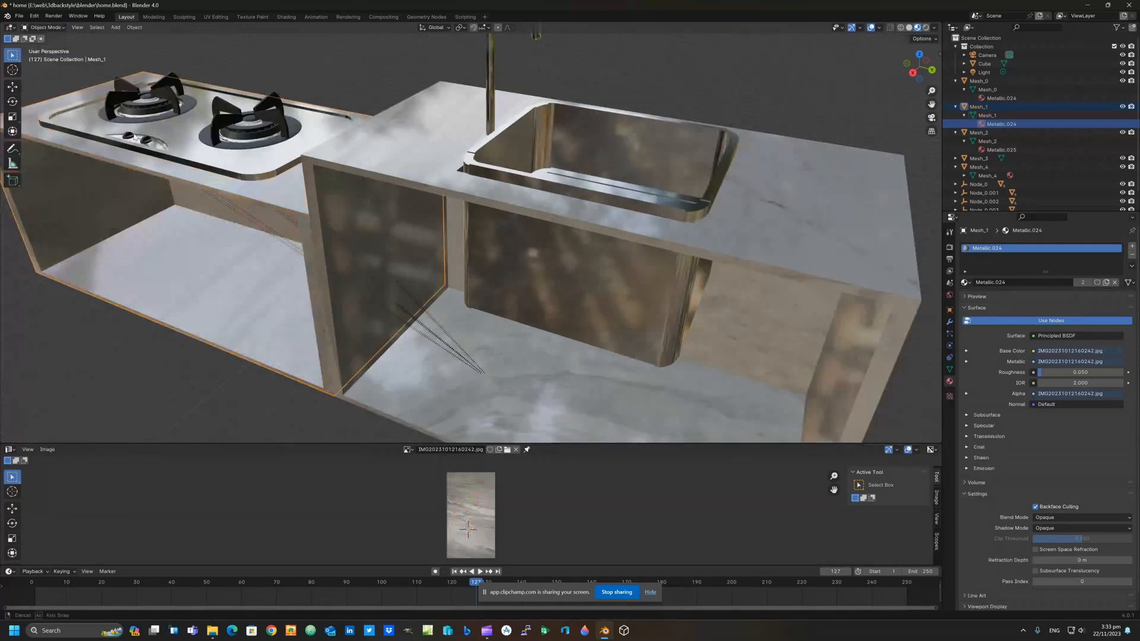
Step: Inspect the marble-textured stove and sink cabinets up close and within the whole kitchen scene
middle_click_drag(135, 138, 253, 178)
scroll(184, 178, "down", 2)
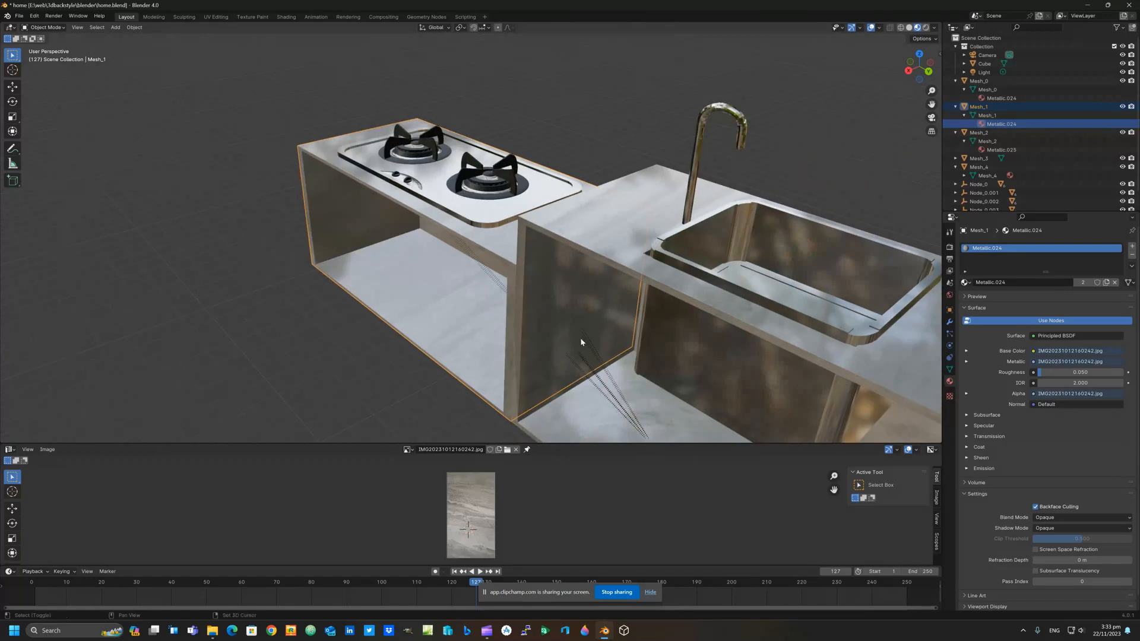
middle_click_drag(580, 342, 404, 230, "shift")
scroll(403, 230, "down", 7)
middle_click_drag(514, 319, 587, 318)
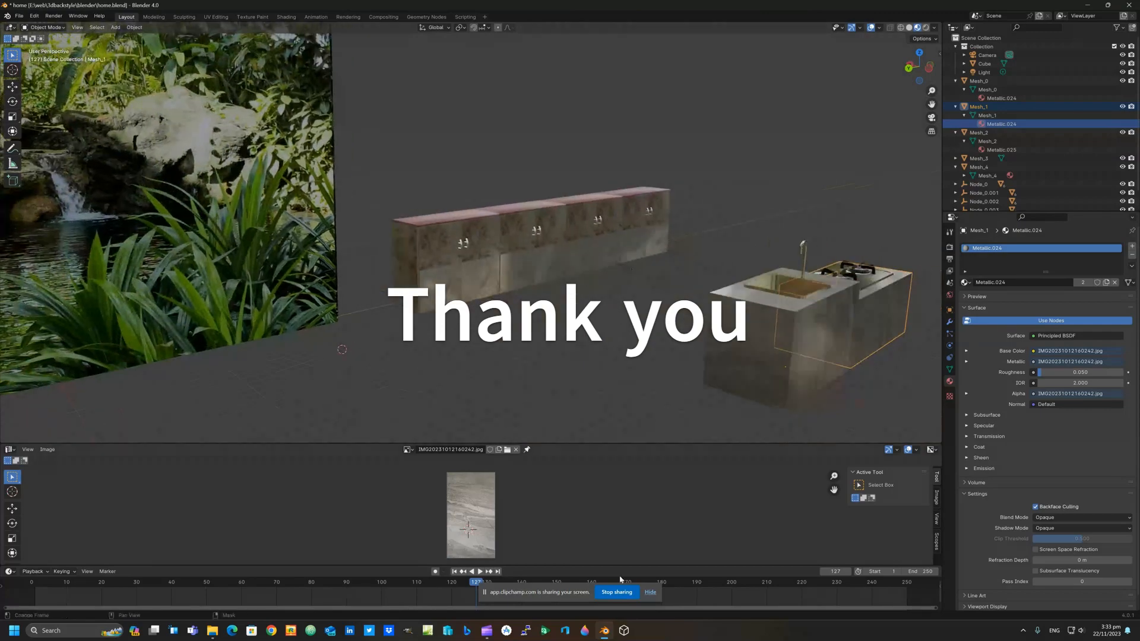